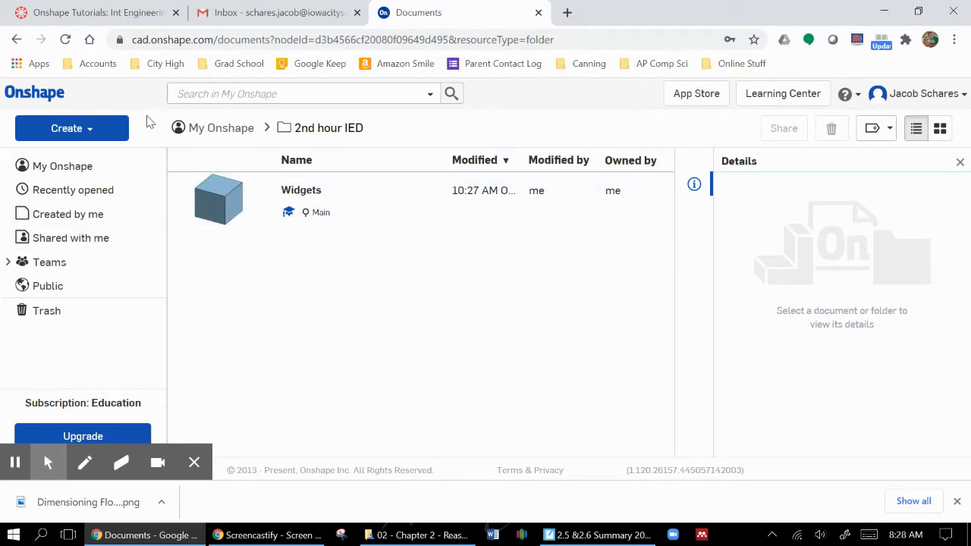
Create a new document named "20 Shapes" in the 2nd hour IED folder
click(123, 132)
click(106, 161)
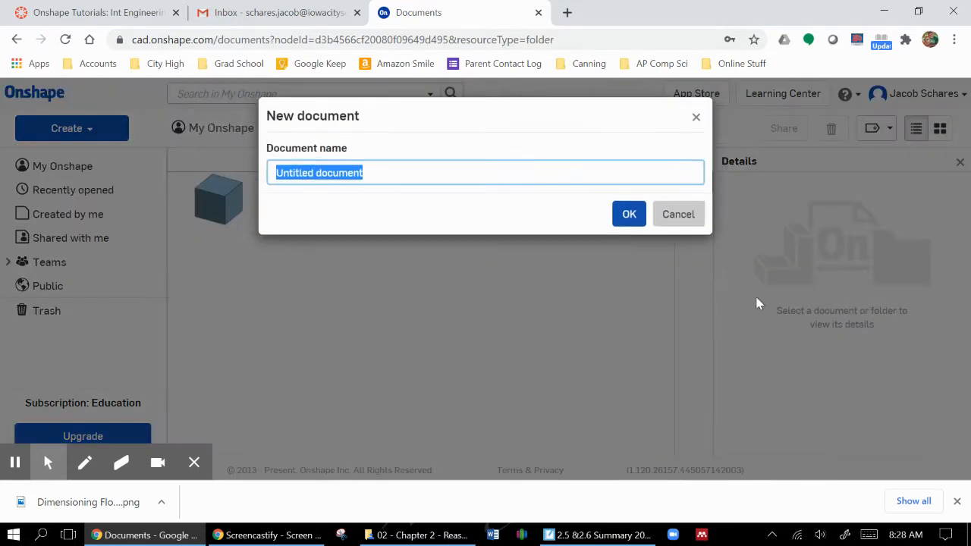
text(20 )
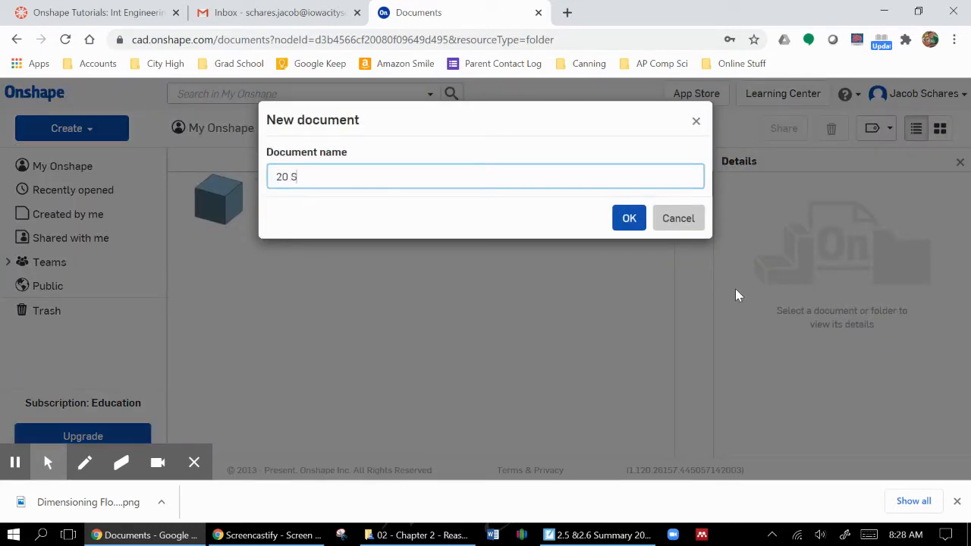
text(Shapes)
key(Return)
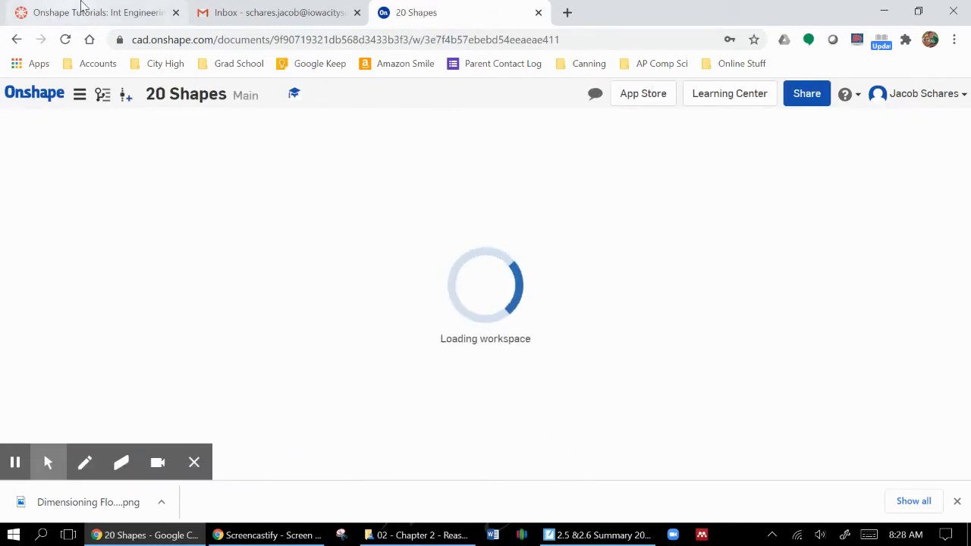
Switch to the Canvas course's home page and open Tuesday's 20 Shapes CAD Assignment
click(86, 11)
click(101, 186)
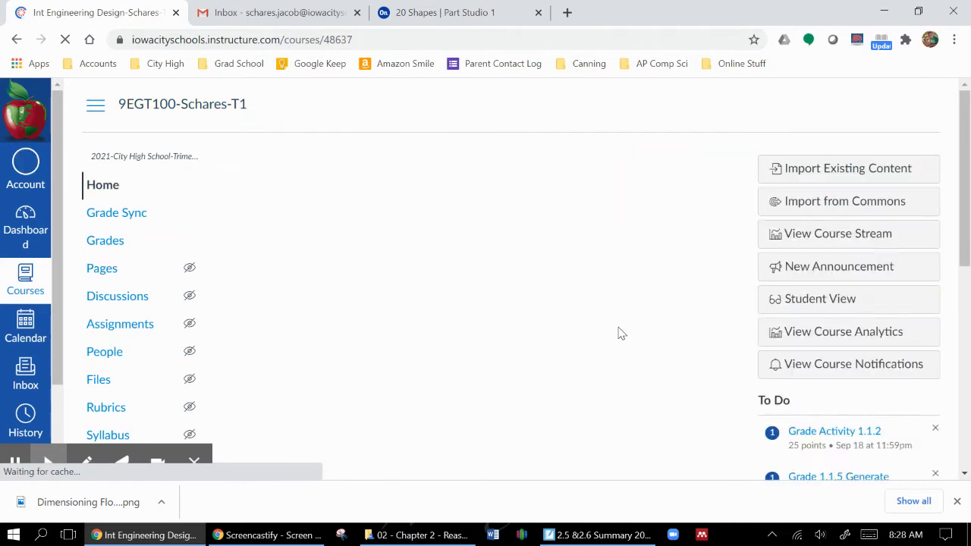
scroll(653, 327, down, 6)
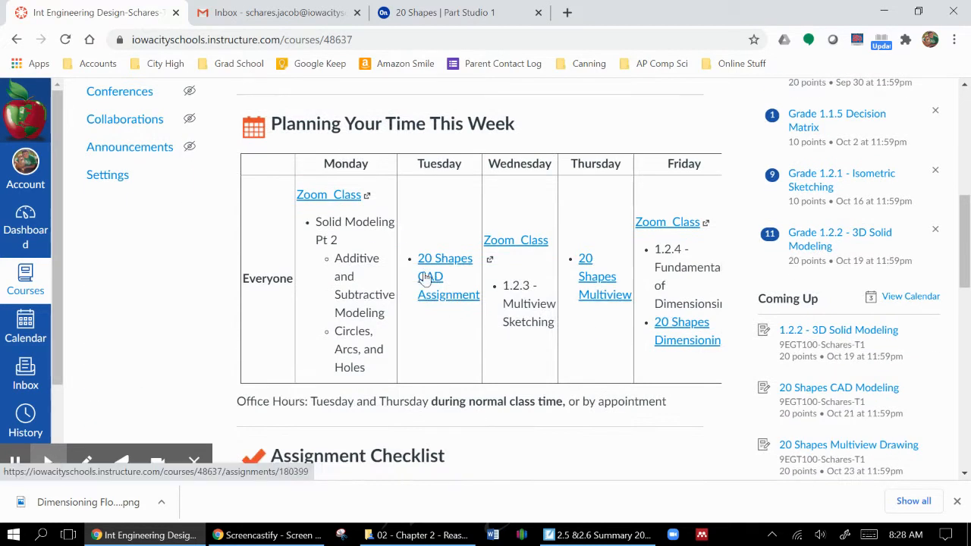
click(459, 296)
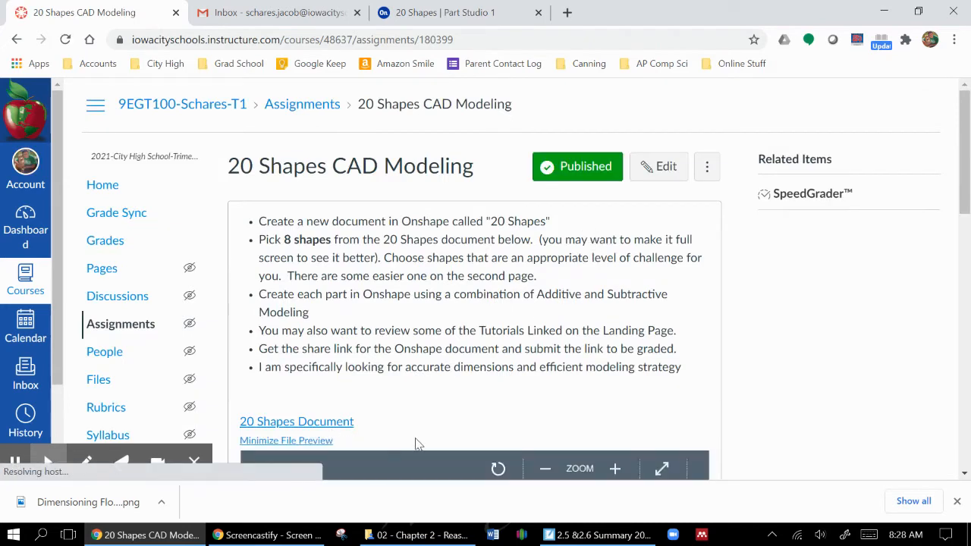
Look through the 20 Shapes document in the assignment, down to the numbered isometric shapes on its second page
scroll(865, 260, down, 2)
click(656, 317)
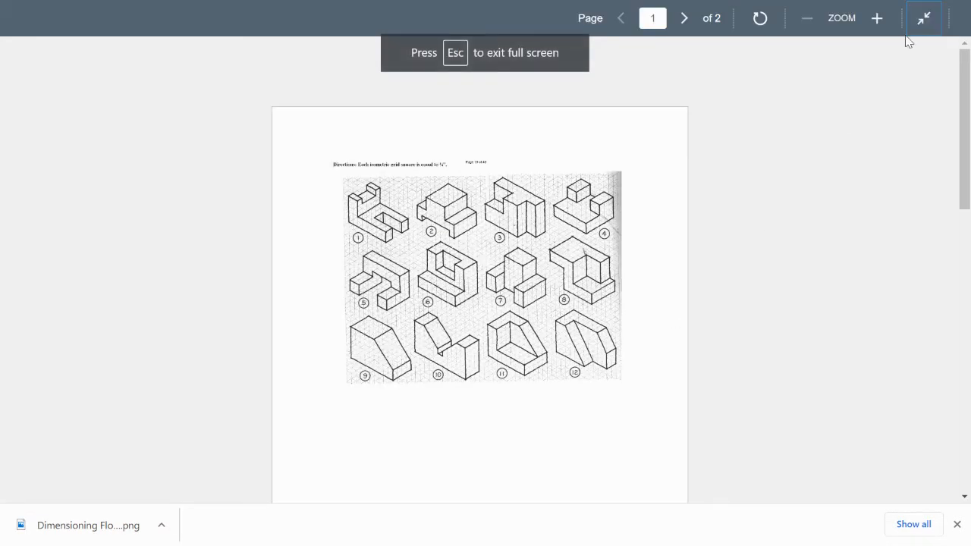
click(924, 18)
scroll(744, 274, down, 8)
scroll(751, 256, up, 4)
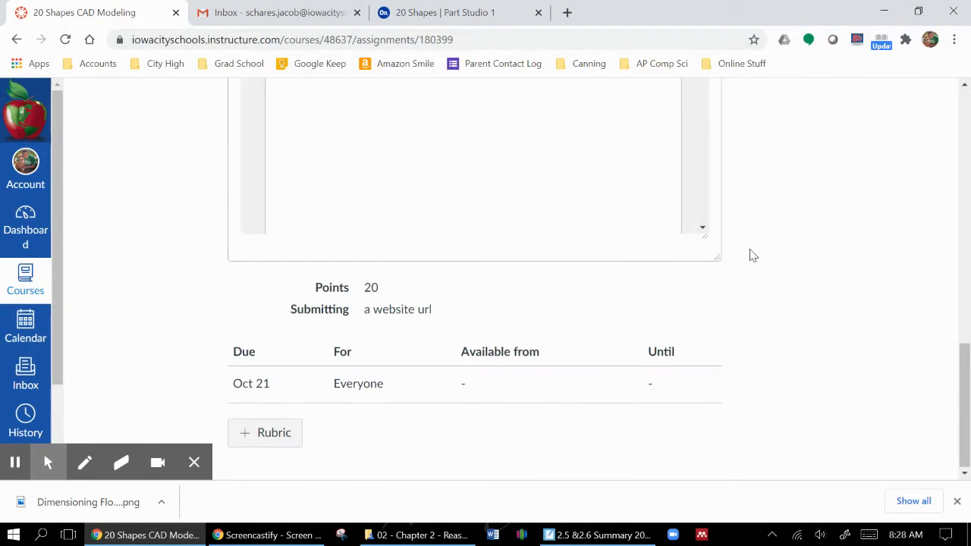
scroll(553, 242, down, 7)
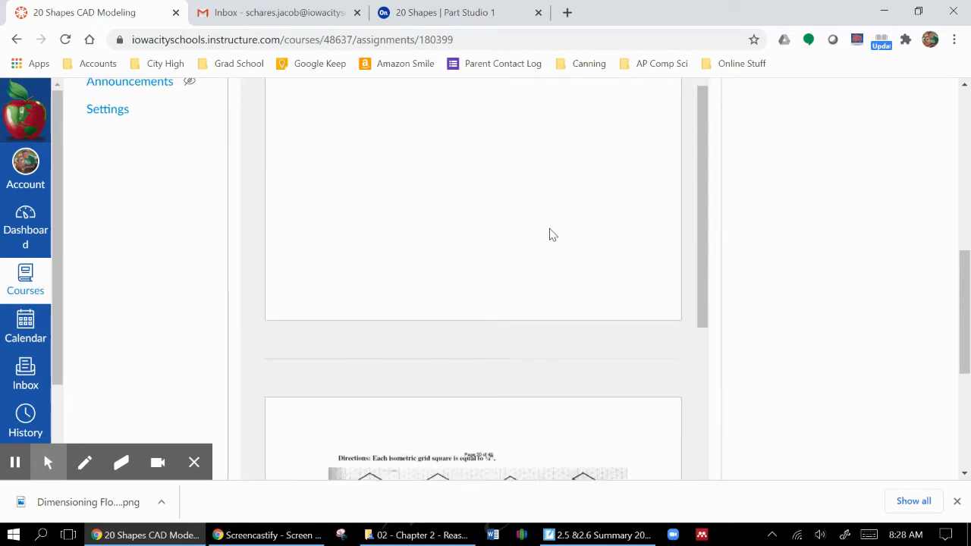
scroll(553, 237, down, 1)
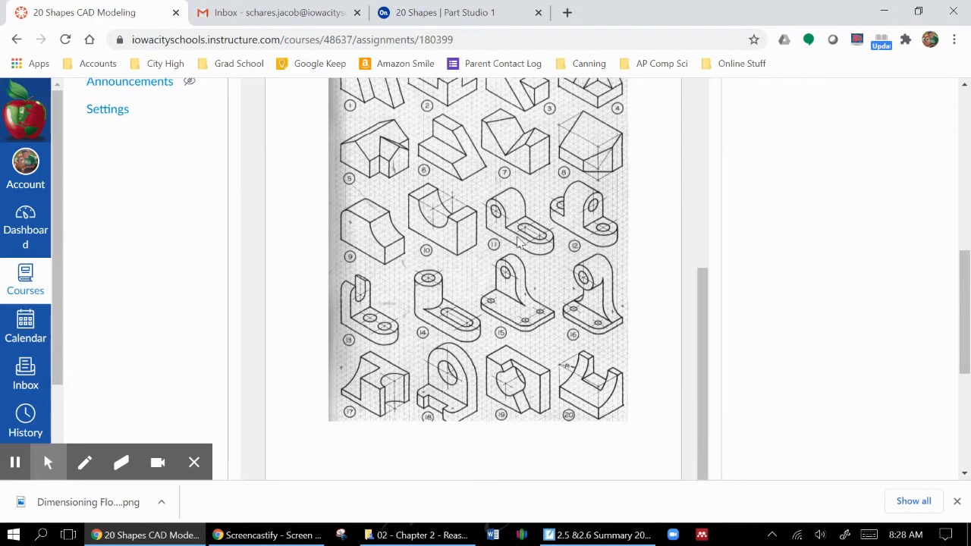
Switch to the 20 Shapes Part Studio in Onshape and start a sketch on the Front plane, viewed straight on
click(462, 11)
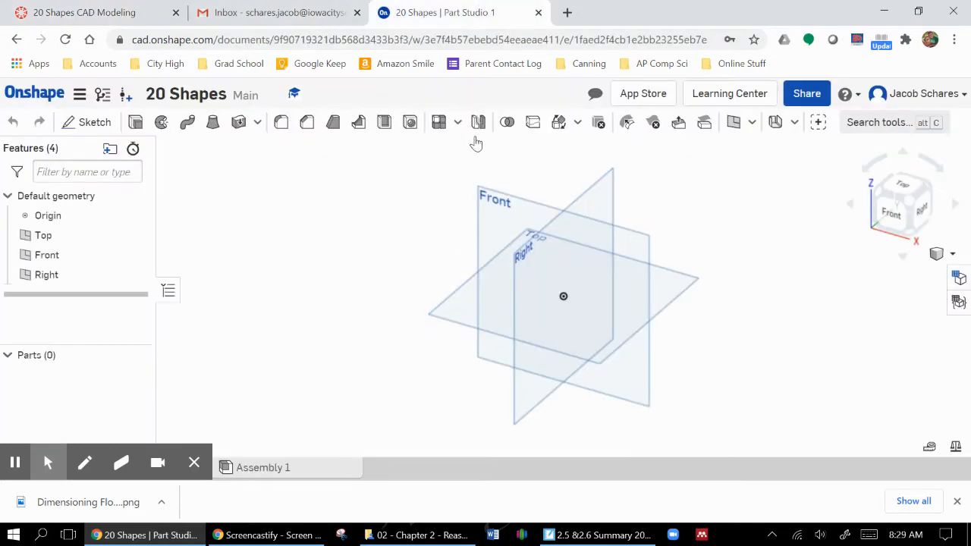
click(87, 123)
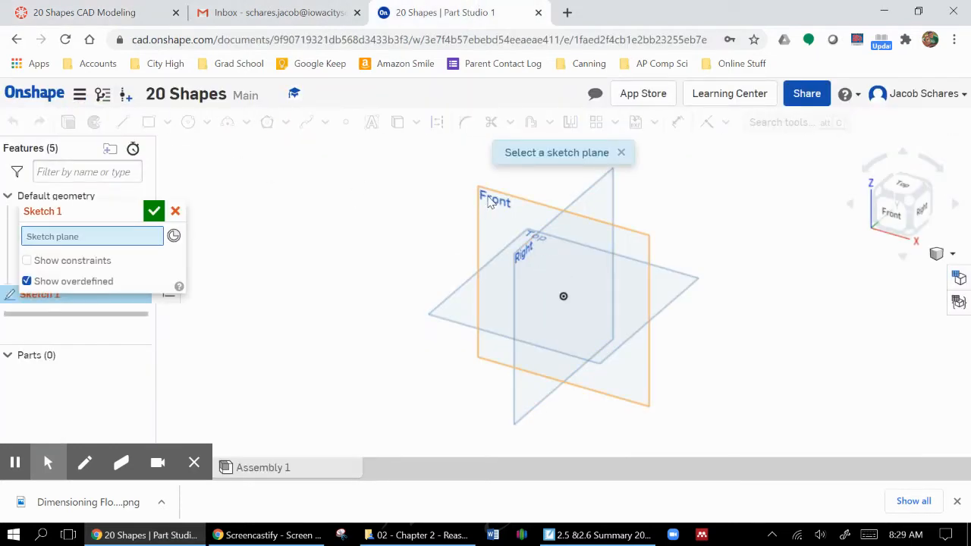
click(476, 197)
click(891, 214)
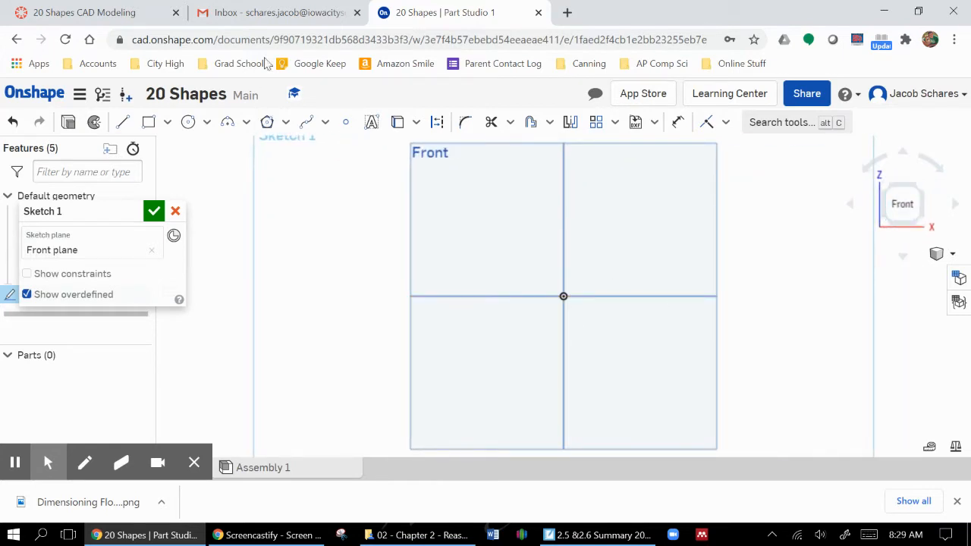
Sketch connected lines from the origin: about 2.59 in right, 0.59 in up, 1.69 in back left and 0.40 in up
click(124, 124)
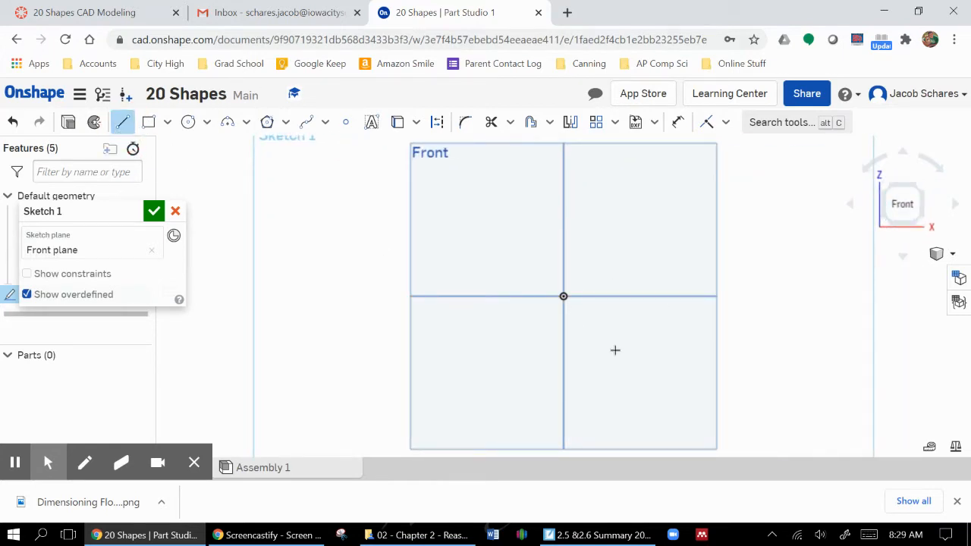
click(563, 297)
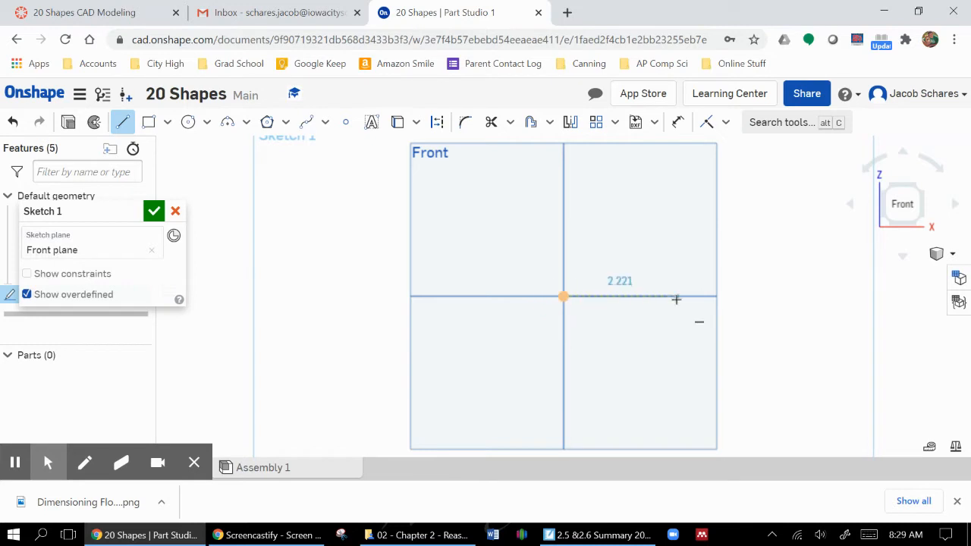
click(695, 296)
click(697, 267)
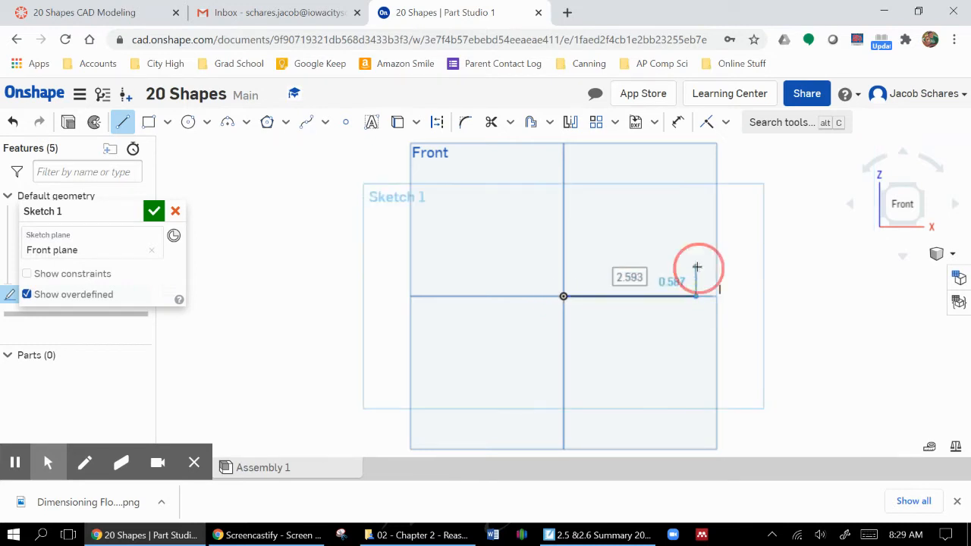
click(610, 267)
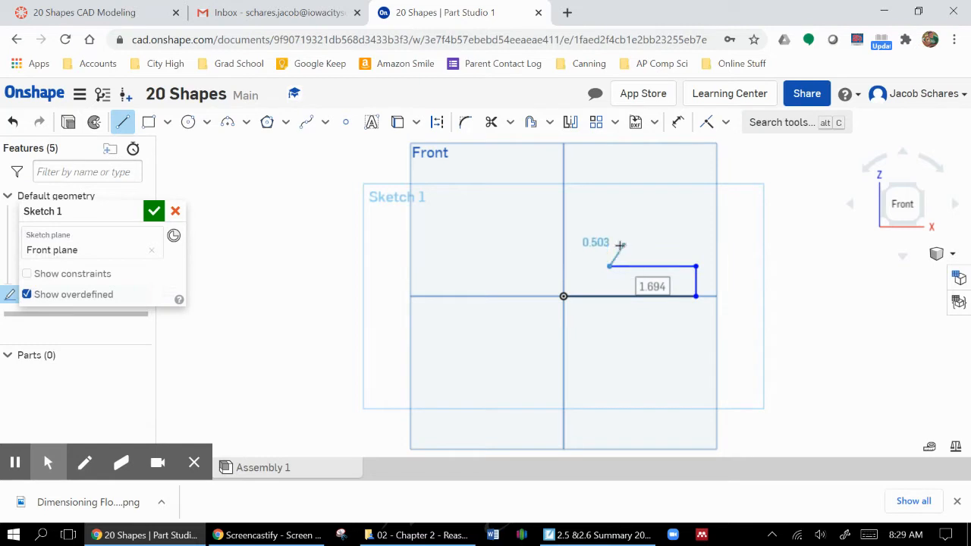
right_click(612, 249)
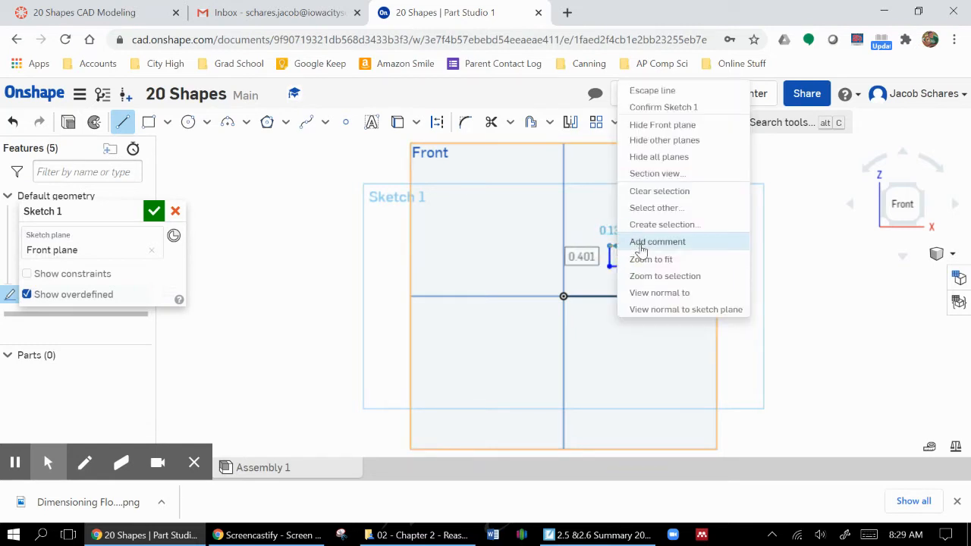
key(Escape)
Draw a vertical line about 0.99 in long up from the origin, level with the profile's open upper end
click(125, 117)
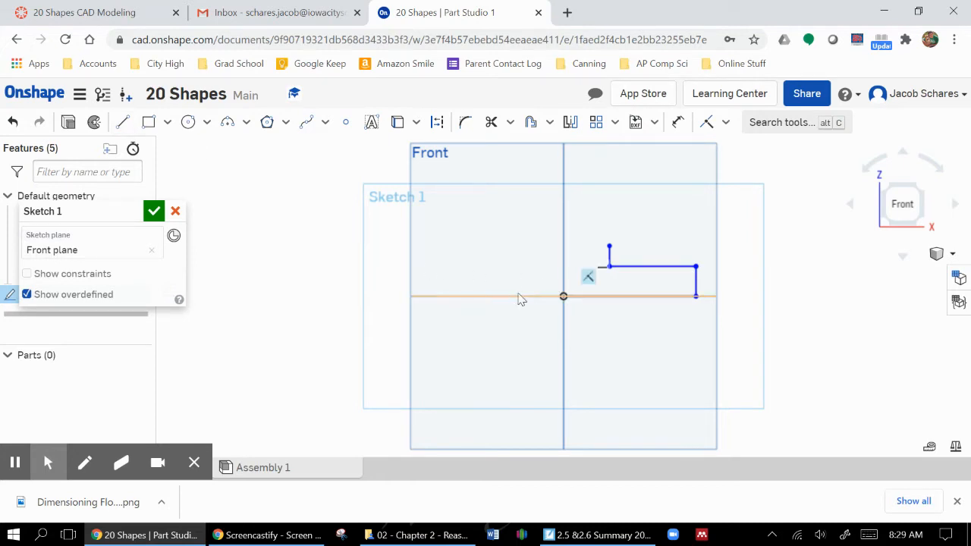
click(123, 124)
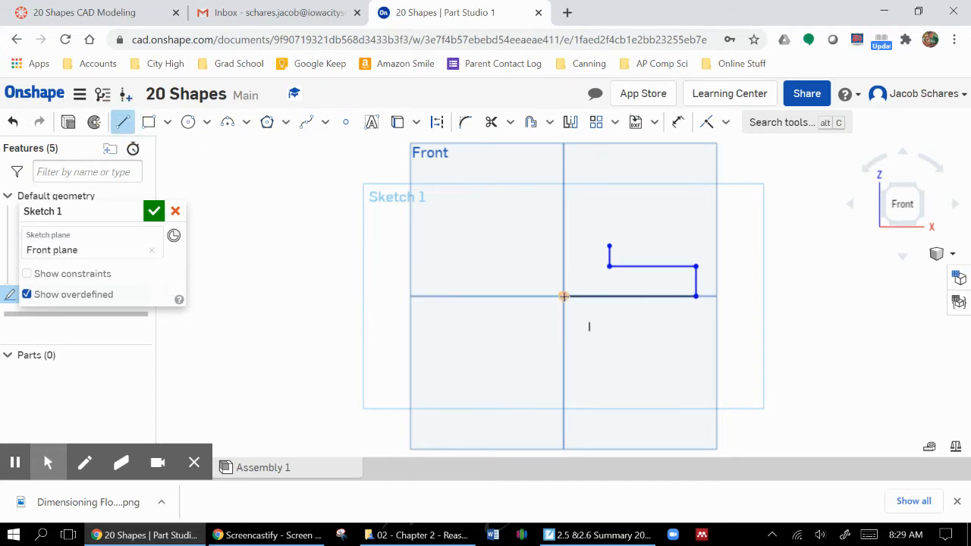
click(563, 296)
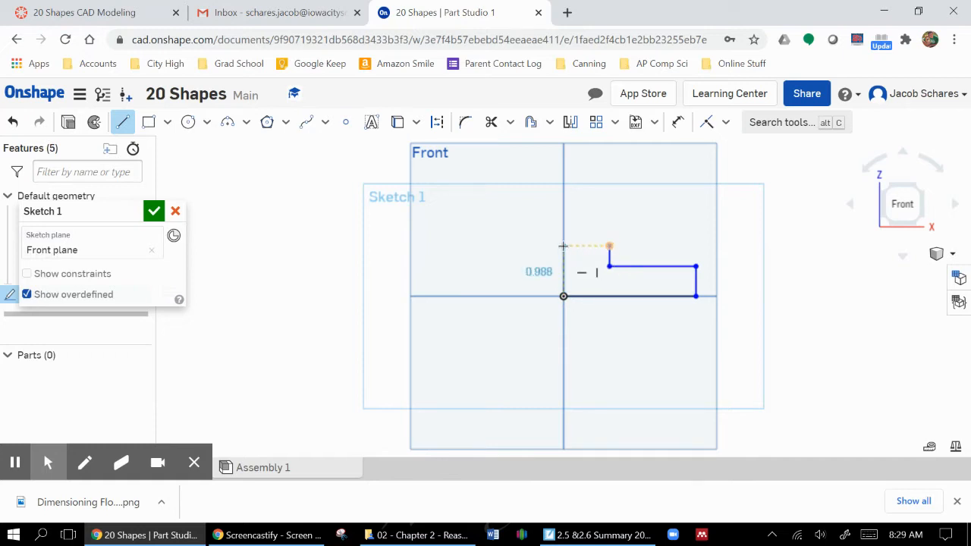
click(563, 246)
key(Escape)
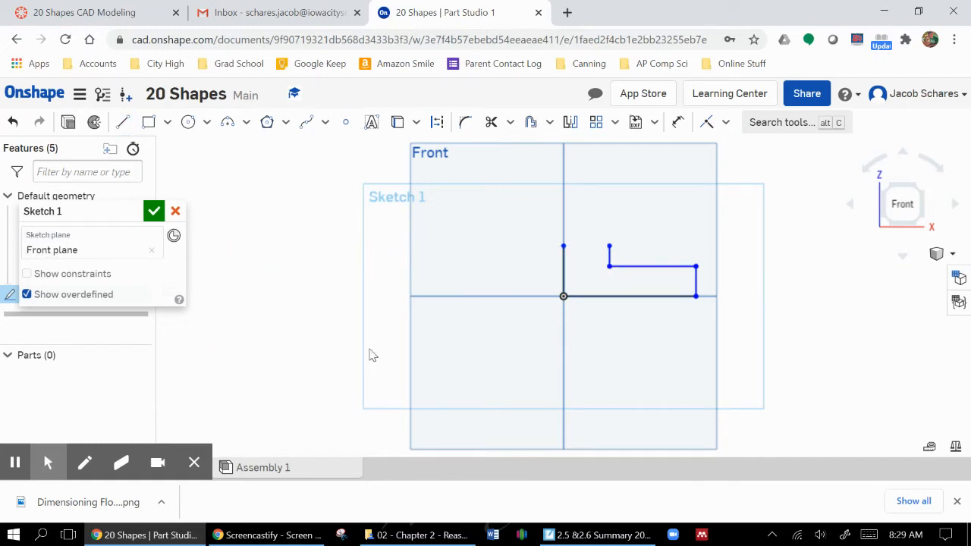
Close the profile with a tangent arc joining the upper ends of the two vertical lines
click(247, 124)
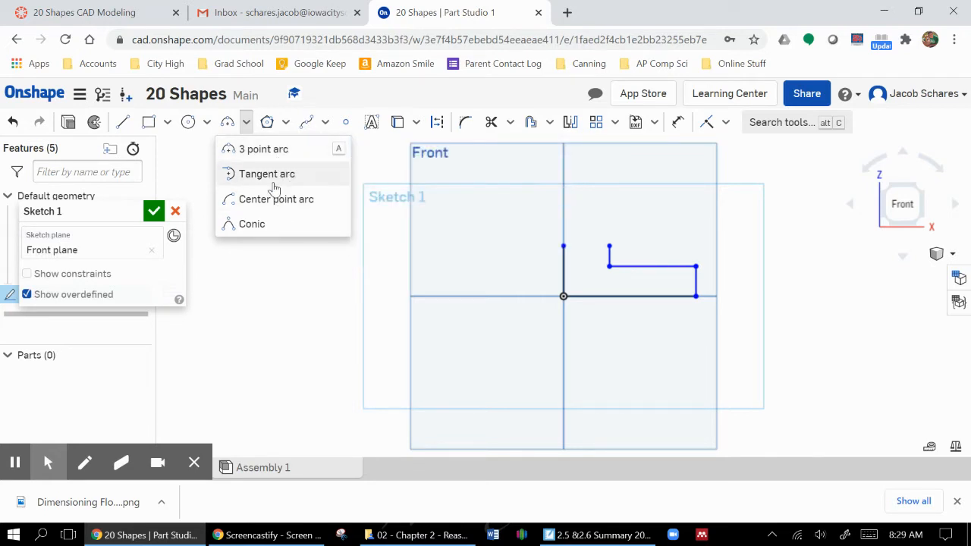
click(273, 180)
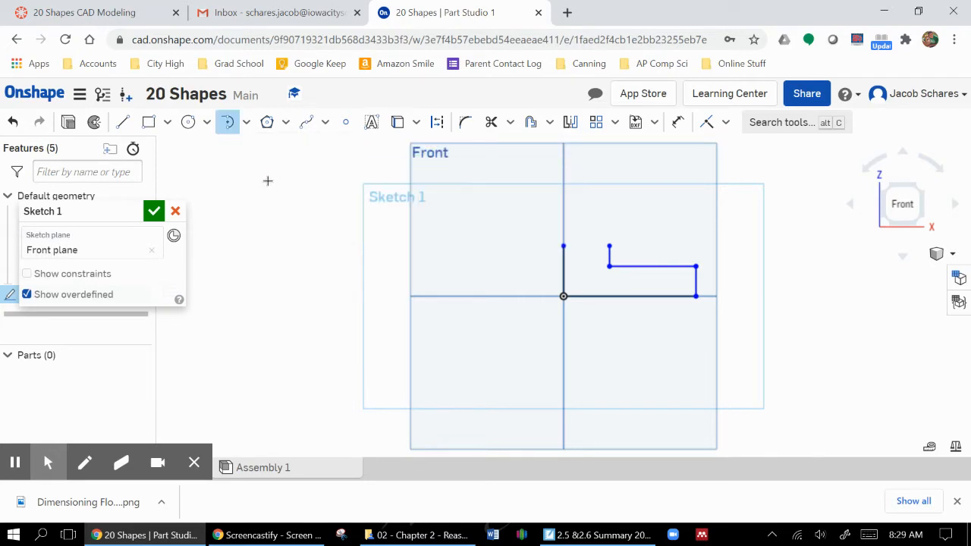
click(563, 246)
click(610, 246)
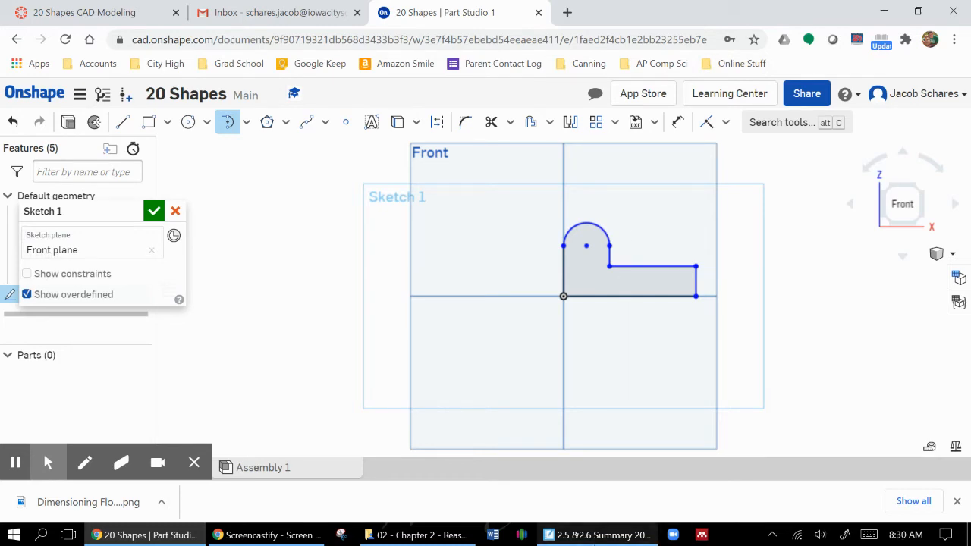
Check the isometric shape drawings in the Canvas assignment and return to the sketch in Onshape
click(171, 540)
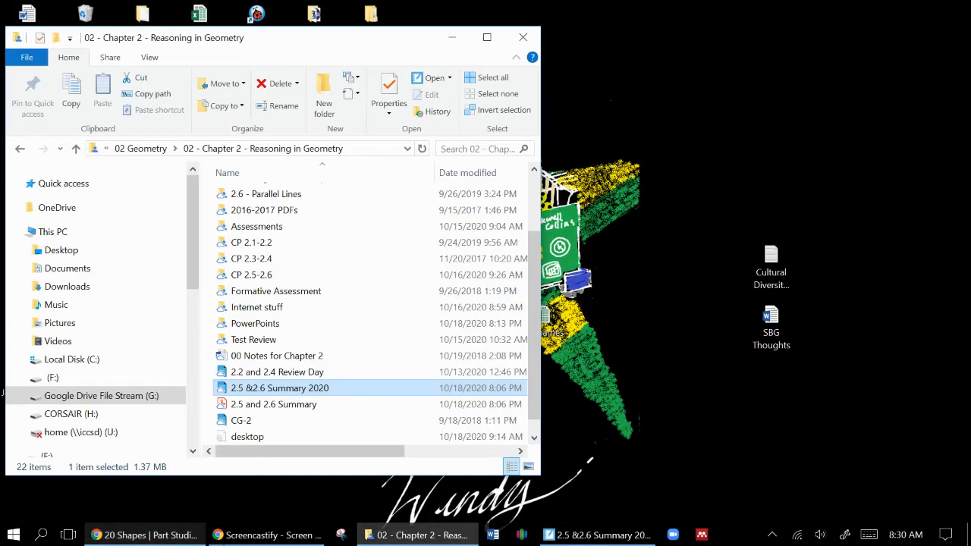
click(145, 535)
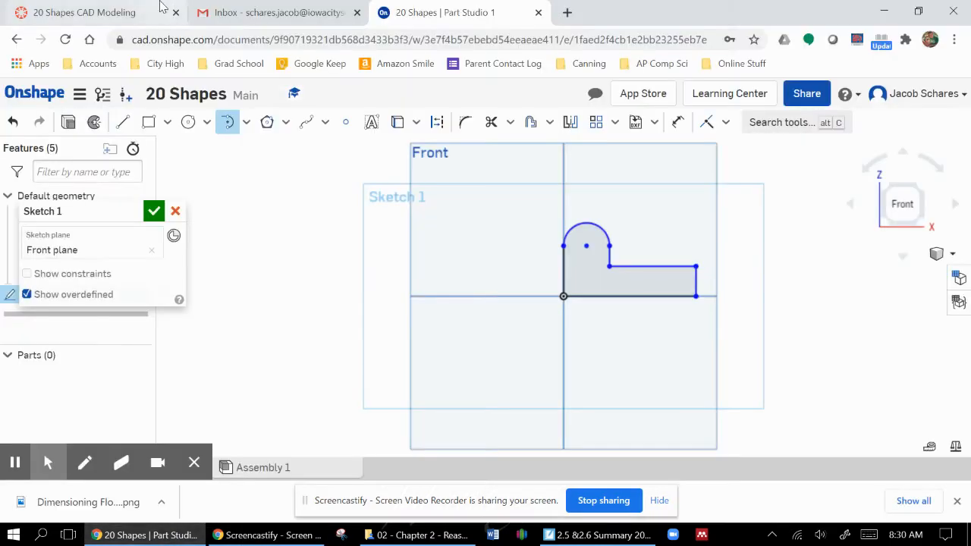
click(93, 12)
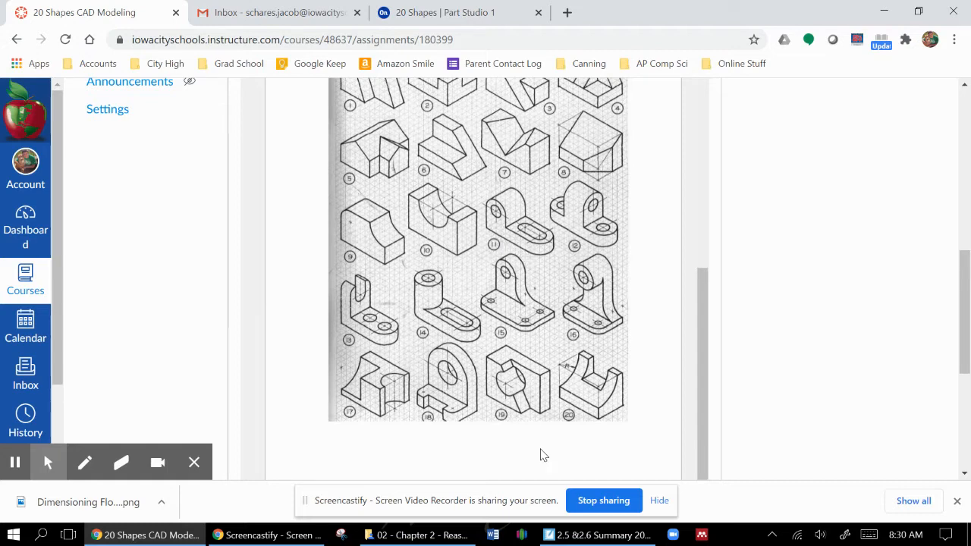
click(548, 535)
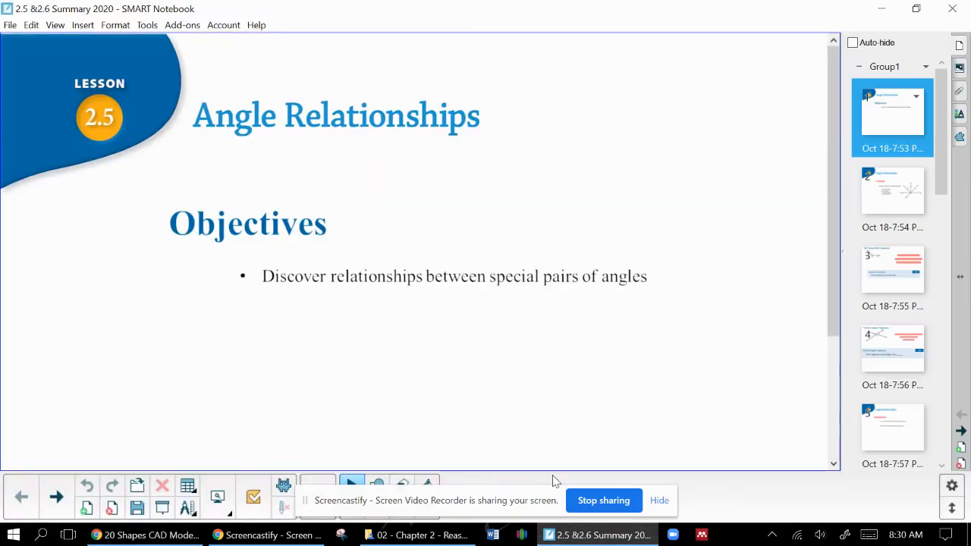
click(189, 535)
click(394, 12)
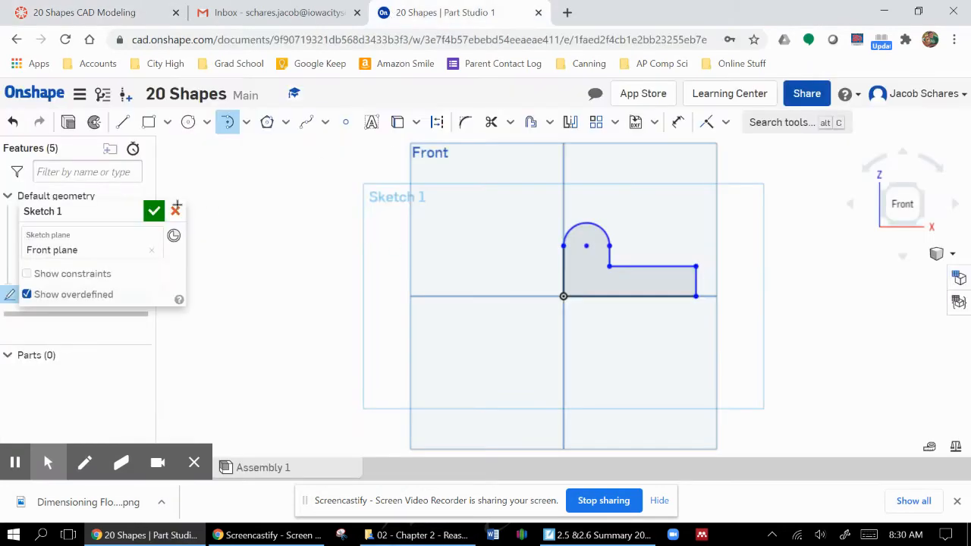
Dimension the profile's bottom line, placing the dimension below it with a length of 12/4 in
click(679, 123)
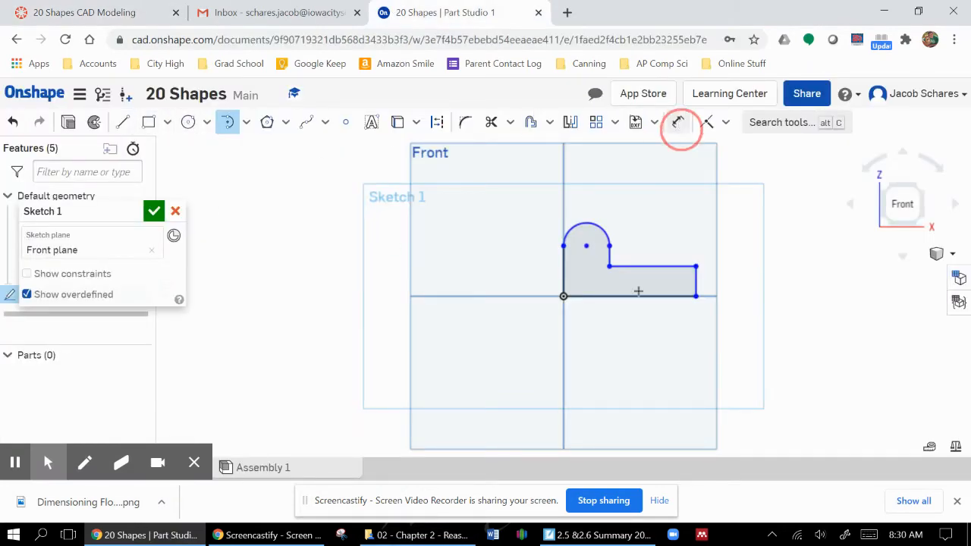
click(621, 298)
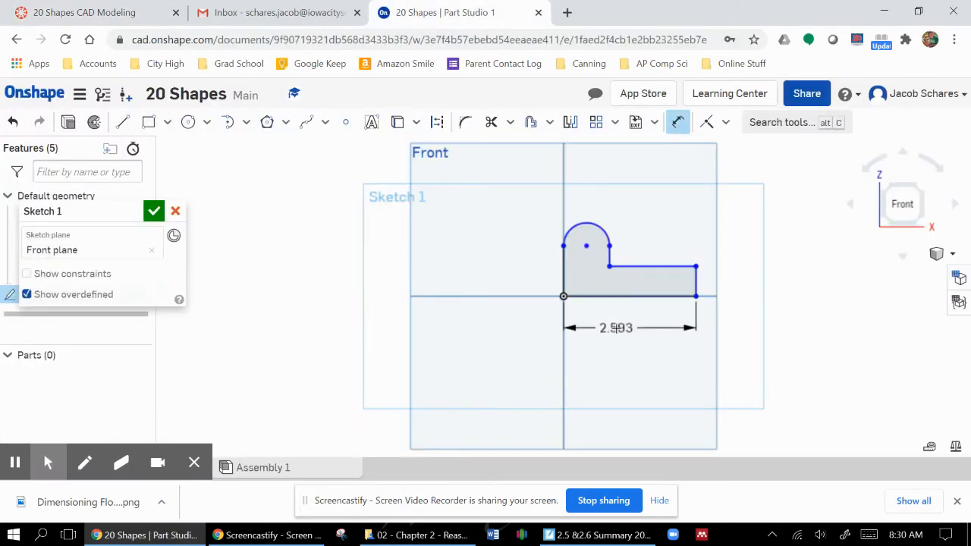
click(618, 327)
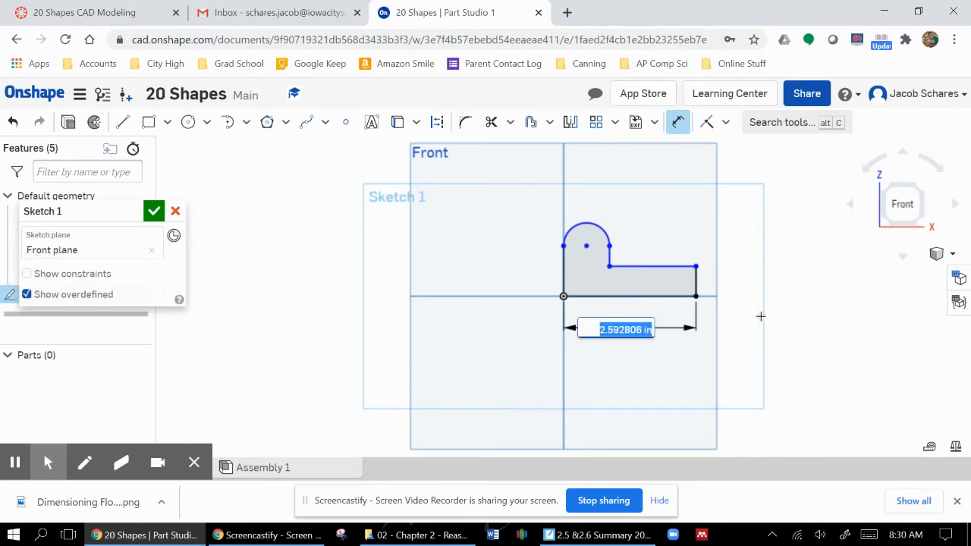
text(12)
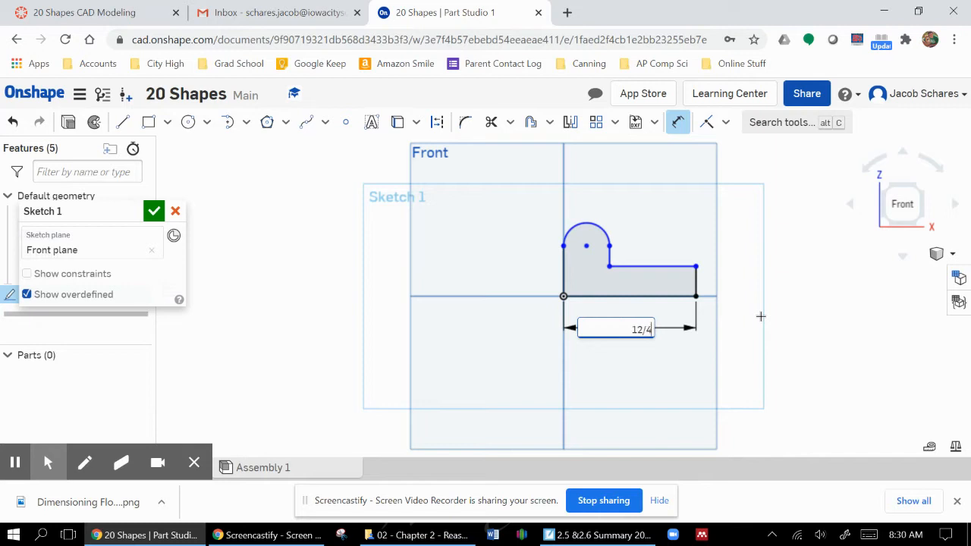
text(/4)
key(Return)
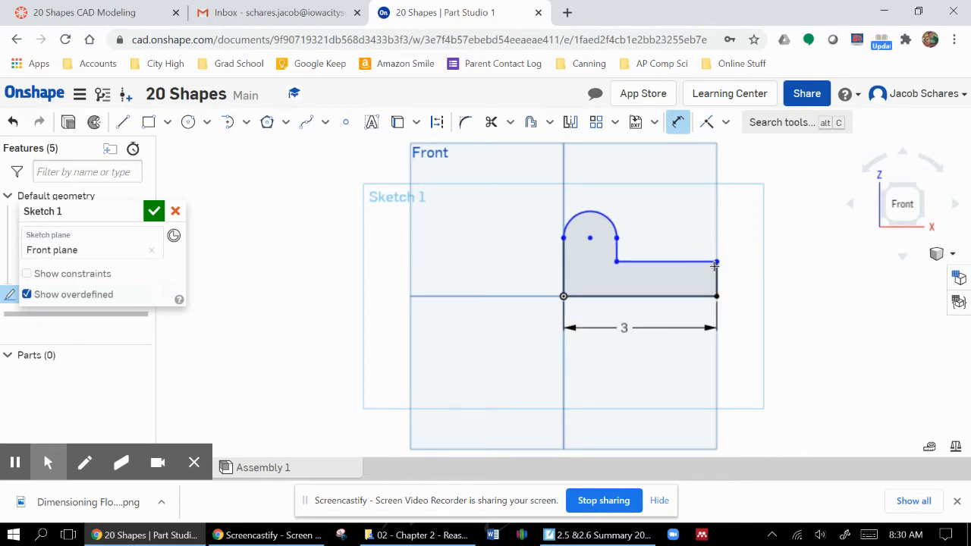
Dimension the short vertical line at the profile's outer end, setting its height to 0.5 in
click(716, 291)
click(753, 279)
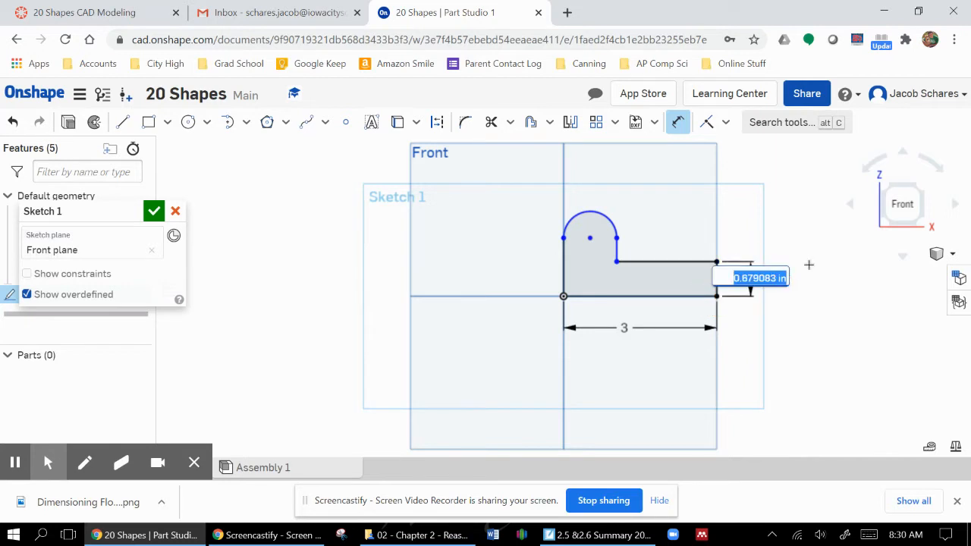
text(0.5)
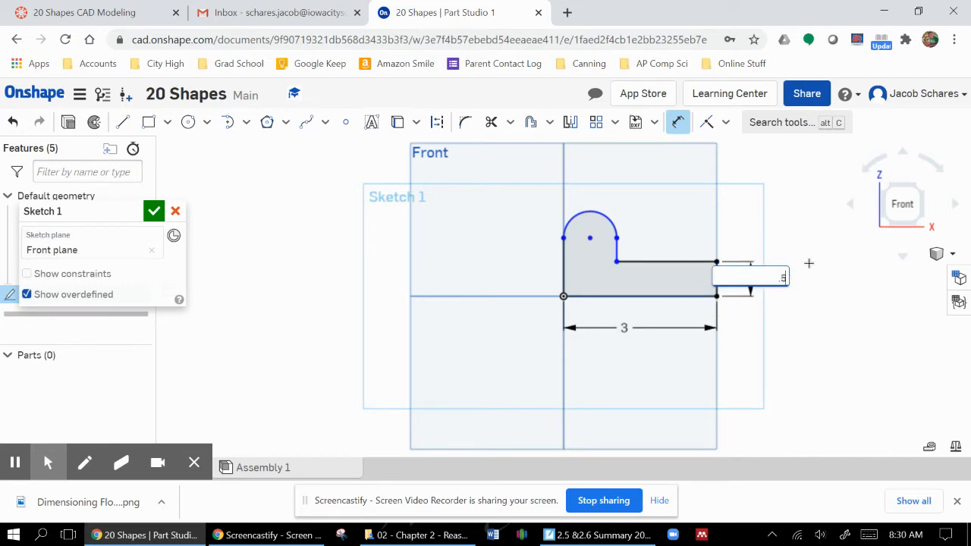
key(Return)
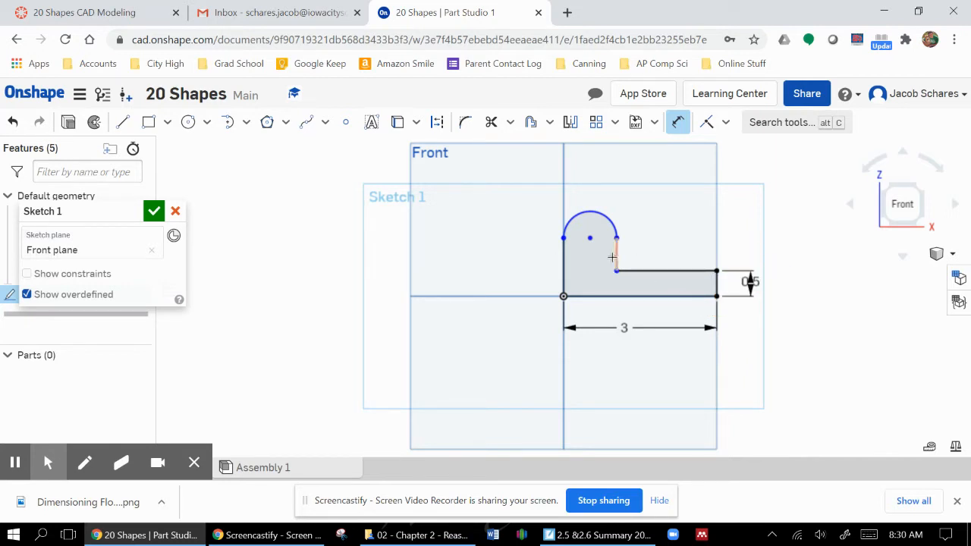
Check shape 11 in the Canvas assignment, return to Onshape and dimension the round-topped upright's width as 1 in
click(65, 13)
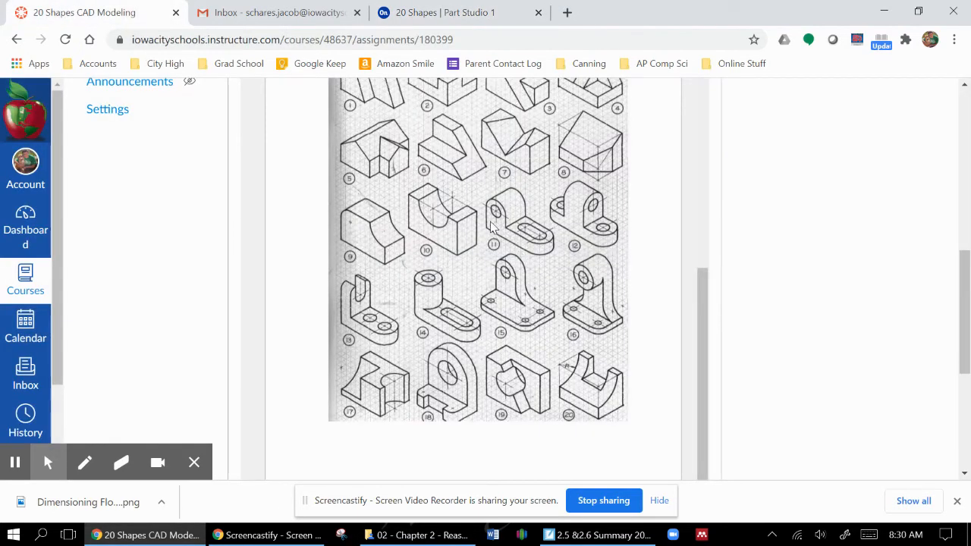
click(598, 534)
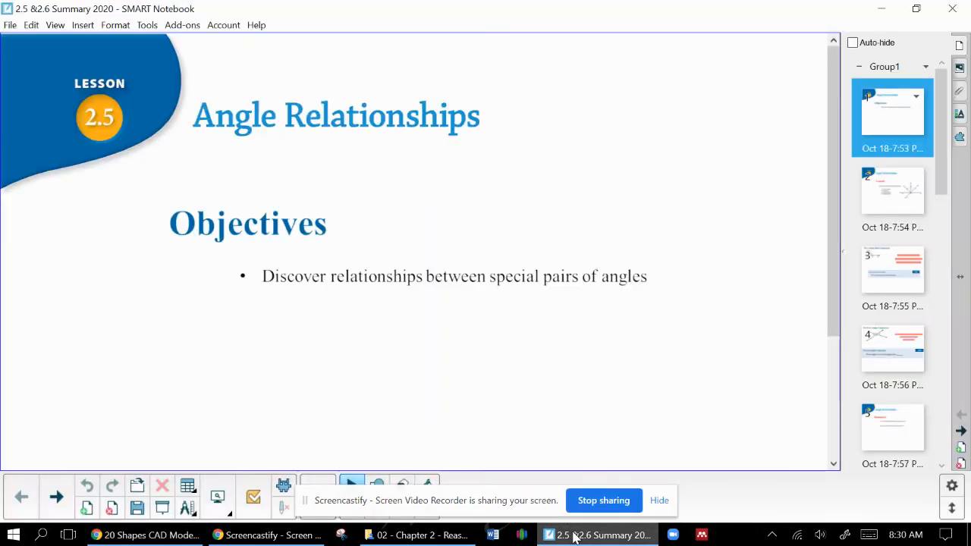
click(195, 537)
click(429, 12)
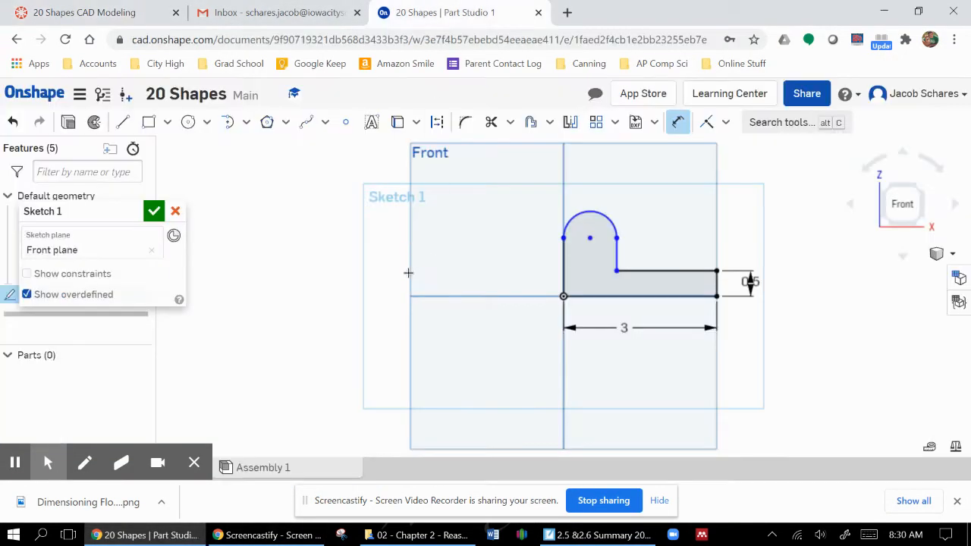
click(562, 260)
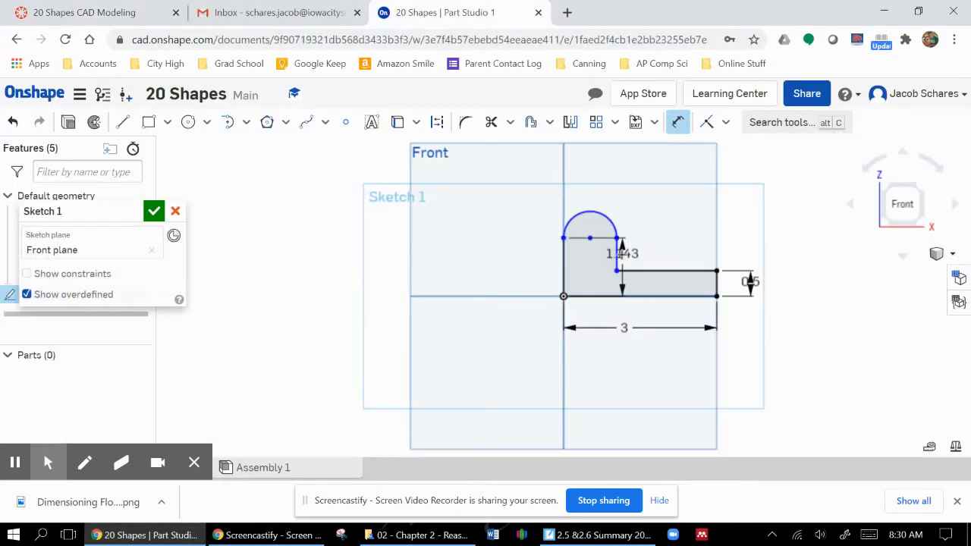
click(618, 244)
click(590, 179)
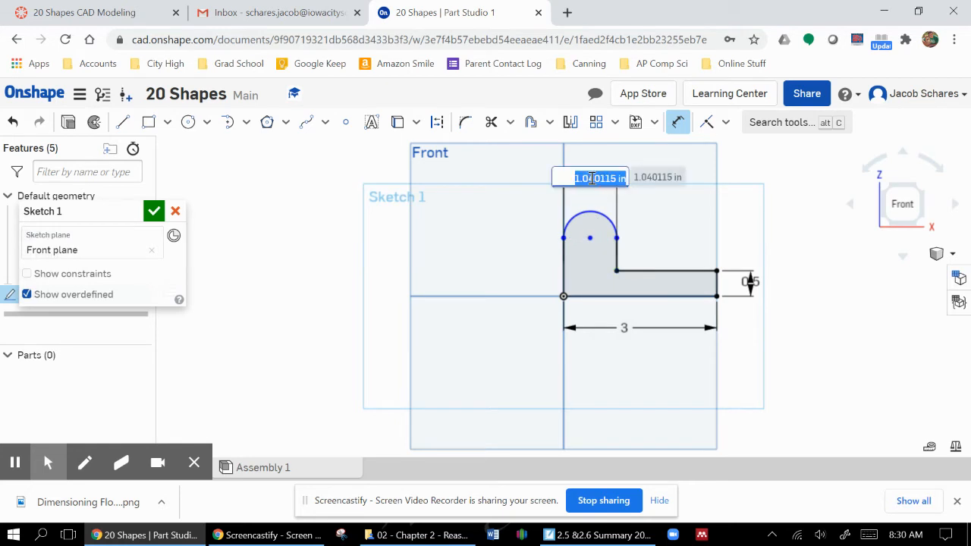
key(Return)
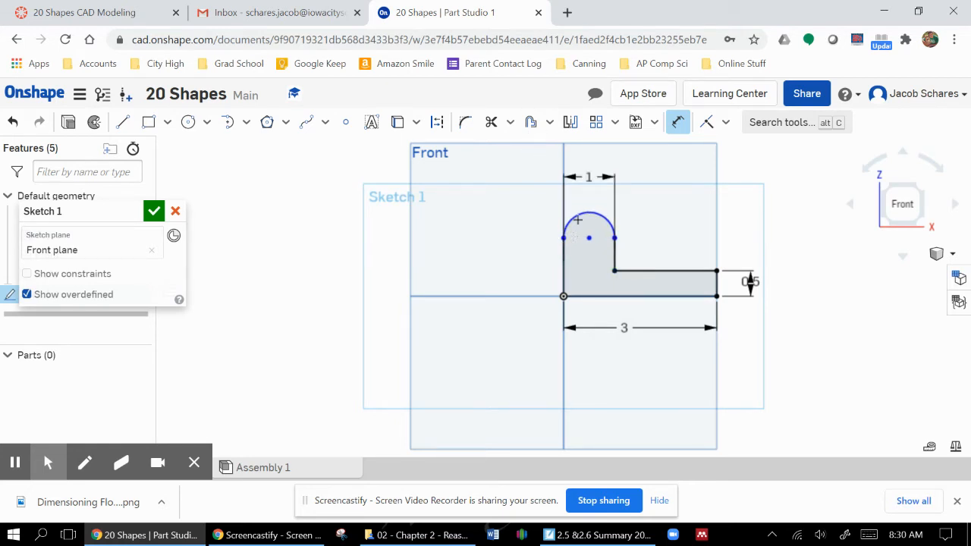
key(Escape)
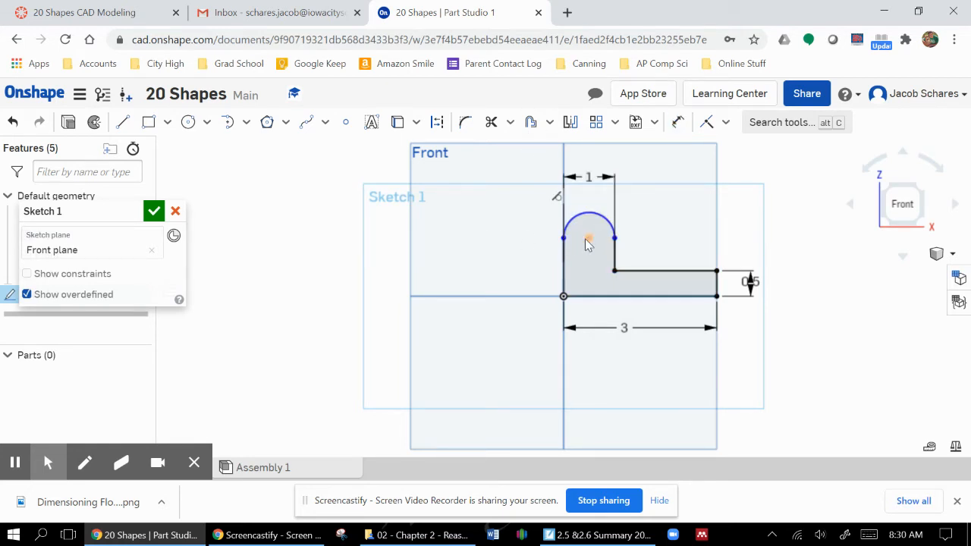
Recheck shape 11 in Canvas and dimension the arc's centre 1 in above the profile's bottom line in Onshape
mouse_move(592, 238)
mouse_down()
mouse_move(611, 218)
mouse_move(593, 244)
mouse_up()
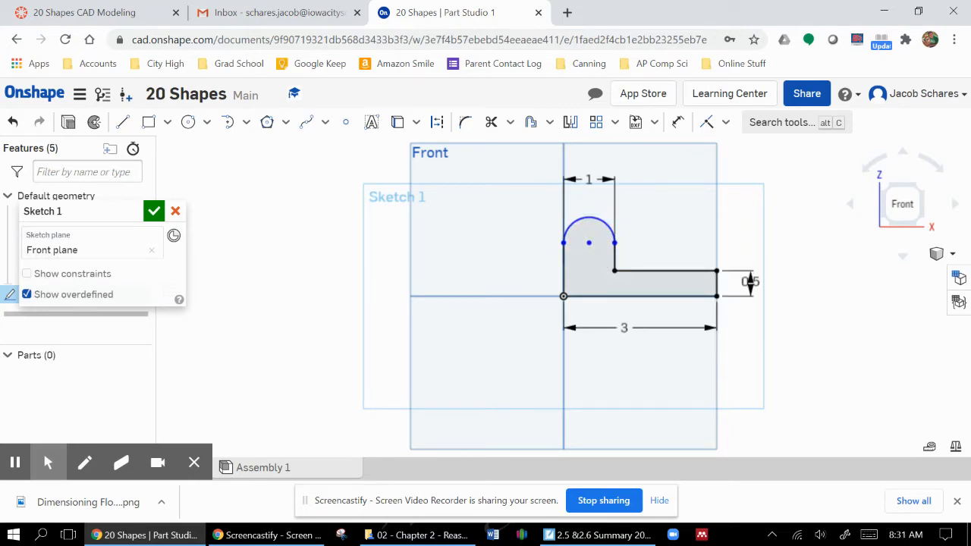
click(147, 10)
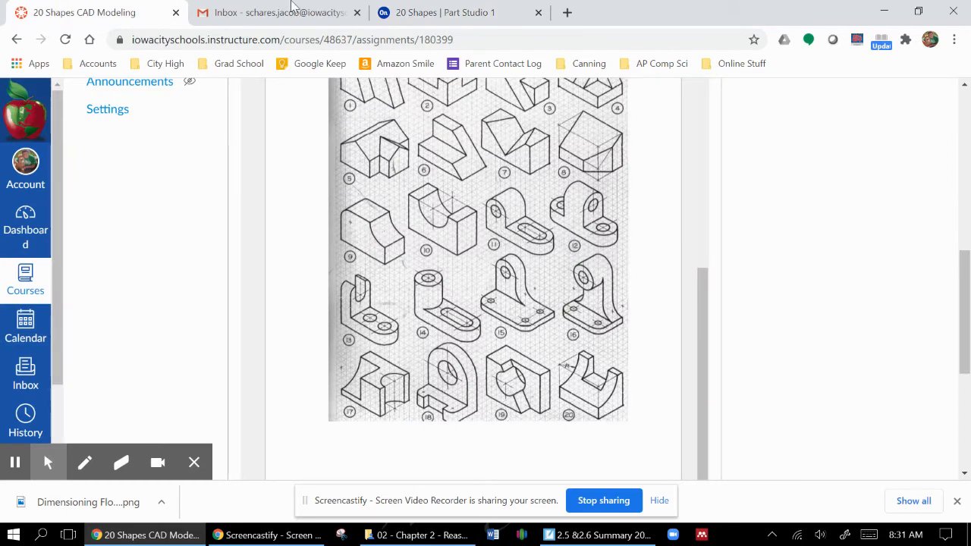
click(440, 12)
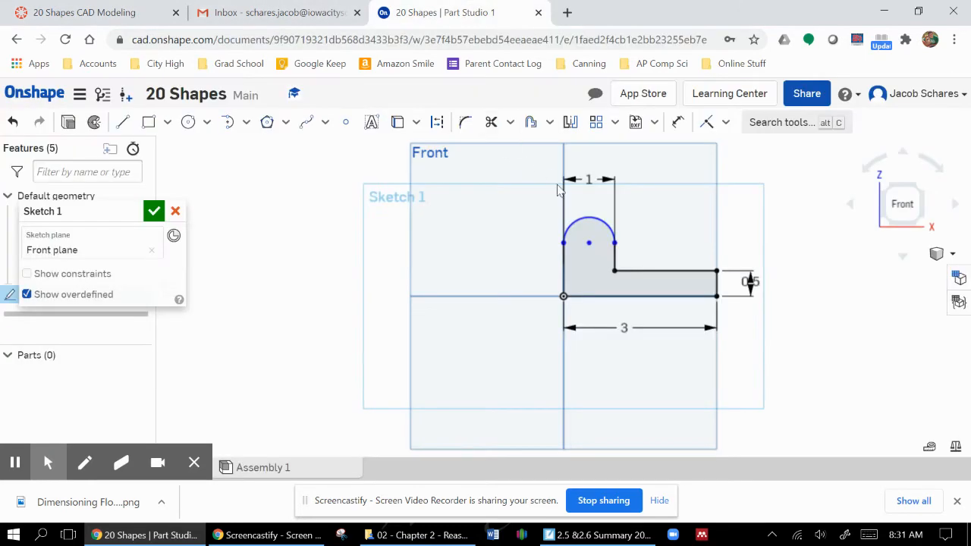
click(590, 243)
click(599, 297)
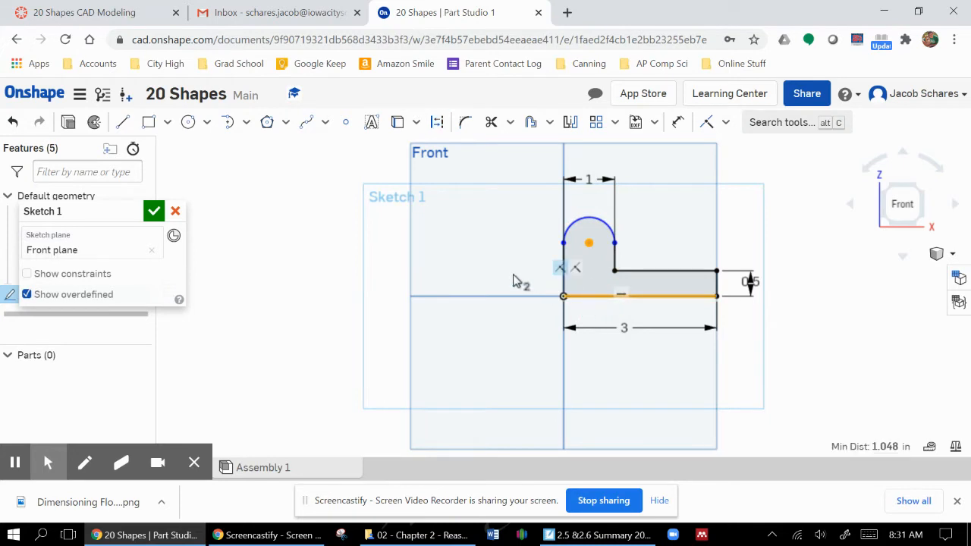
click(677, 122)
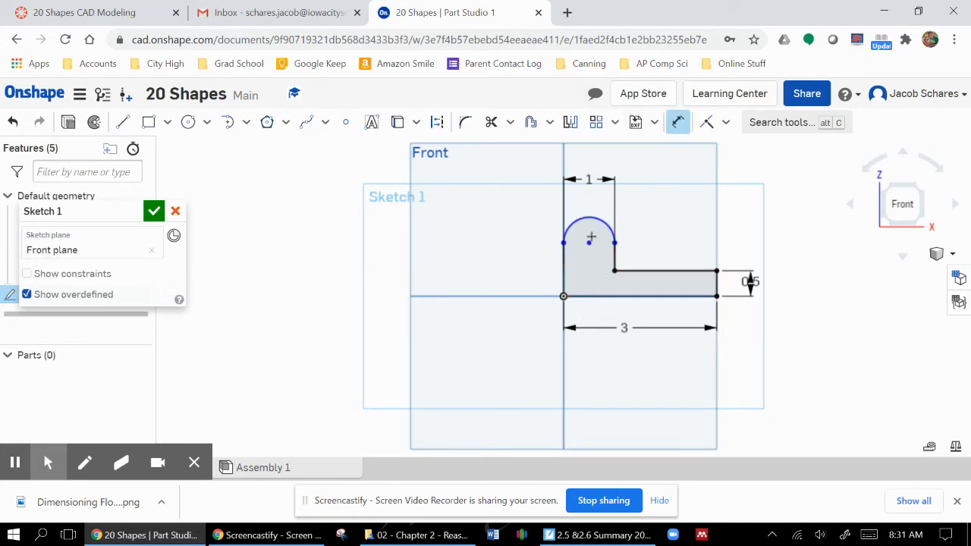
click(590, 242)
click(642, 296)
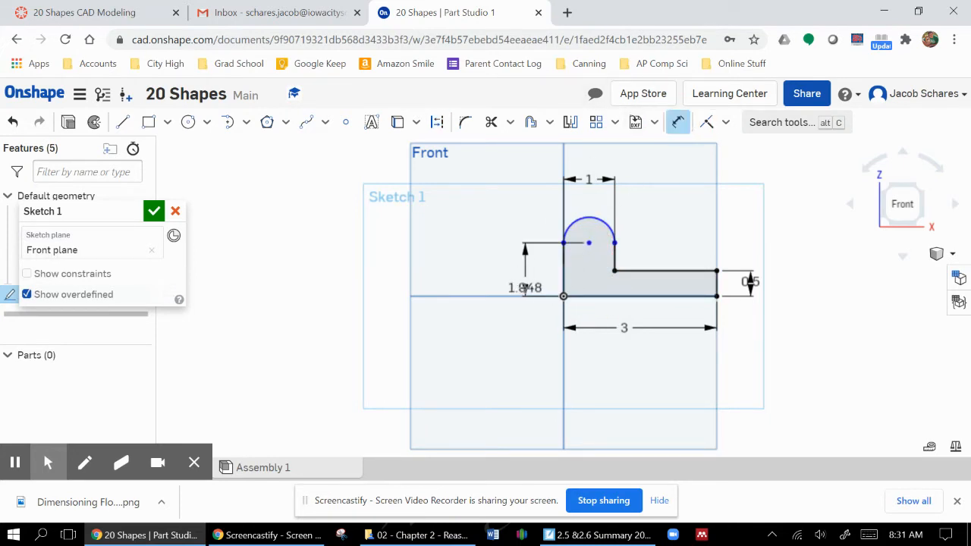
click(526, 287)
text(1)
key(Return)
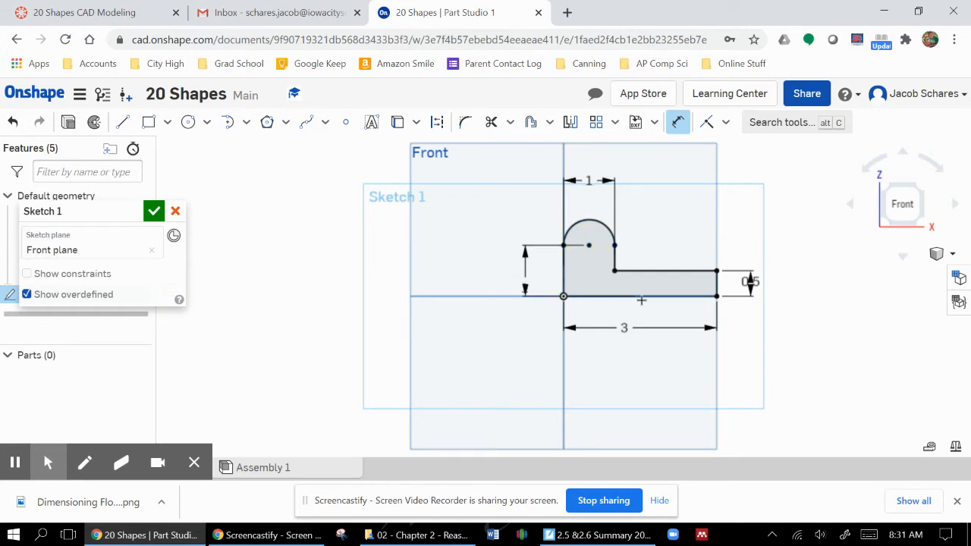
Finish the sketch and extrude the L-shaped profile as a new solid, blind with a depth of 1 in
click(155, 213)
click(137, 122)
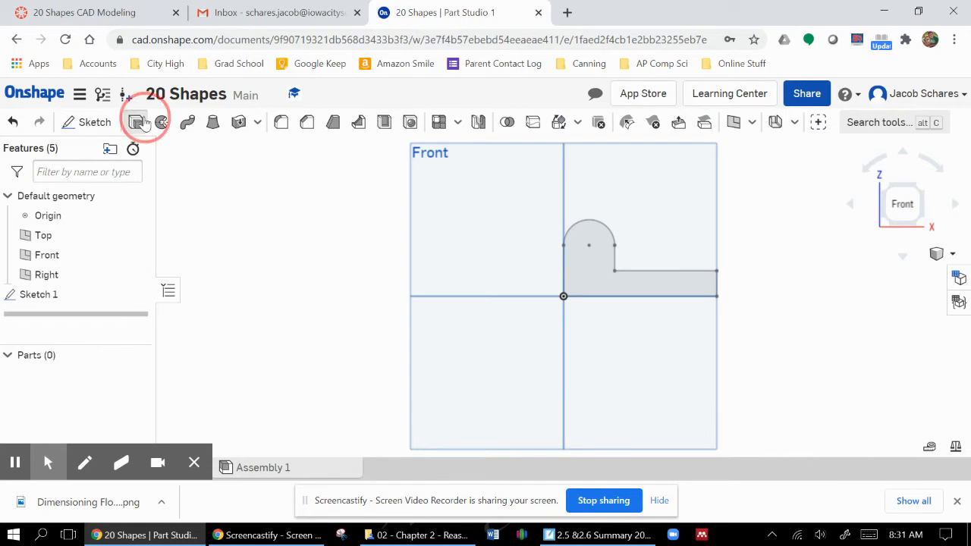
click(926, 188)
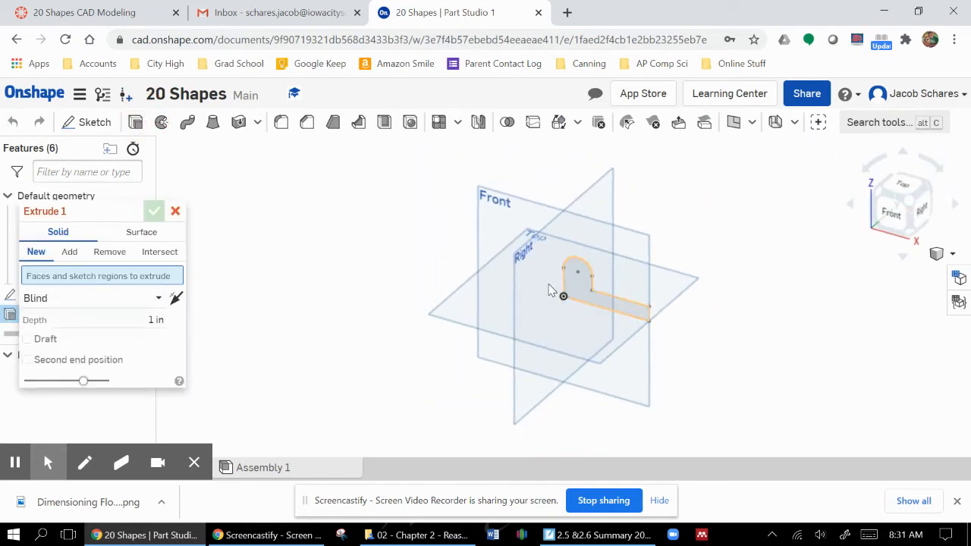
click(576, 288)
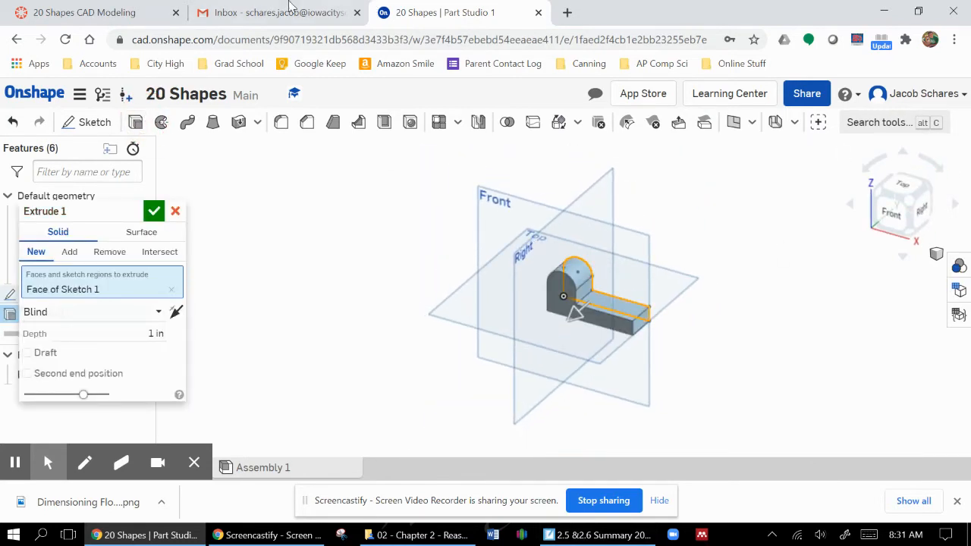
click(127, 8)
click(395, 9)
click(154, 211)
Fillet the two vertical edges at the free end of the base with a 0.5 in radius
scroll(648, 292, up, 5)
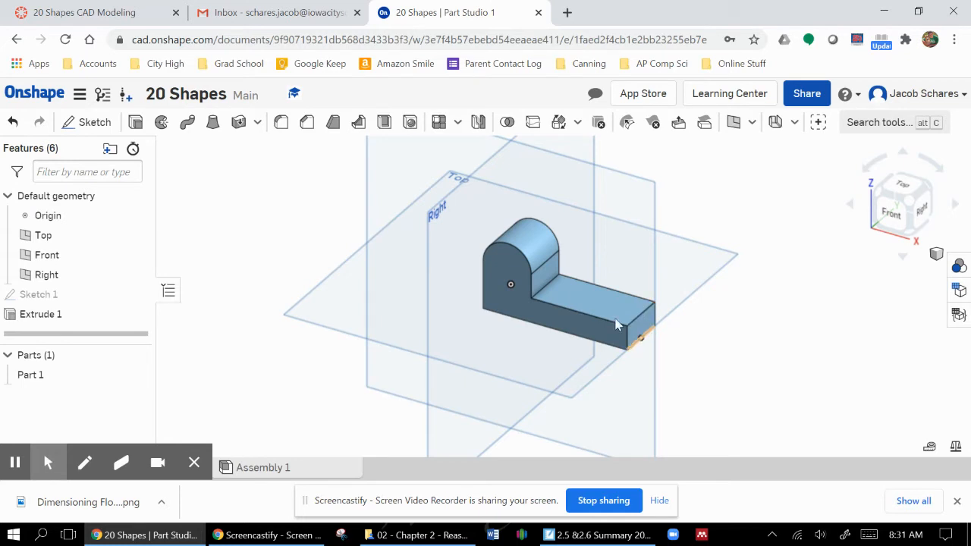
click(289, 124)
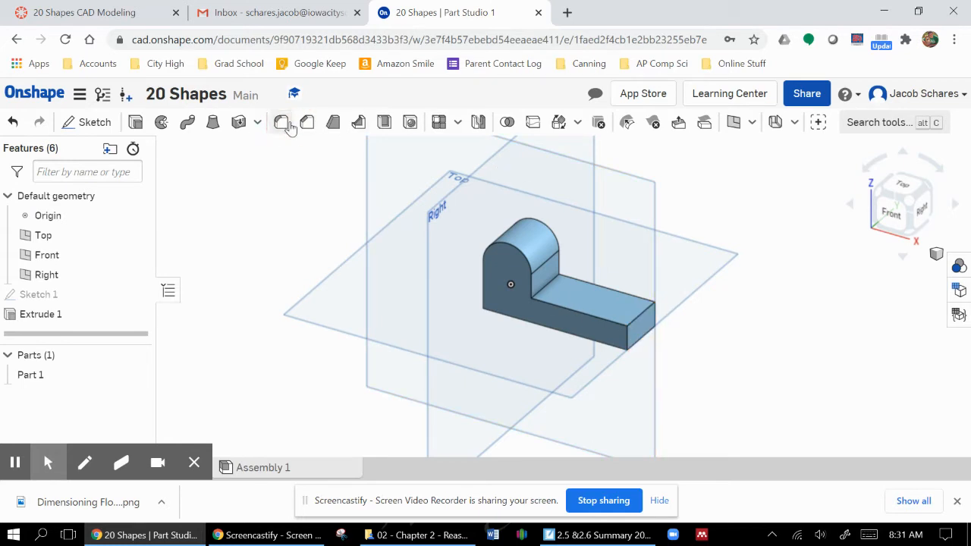
click(630, 342)
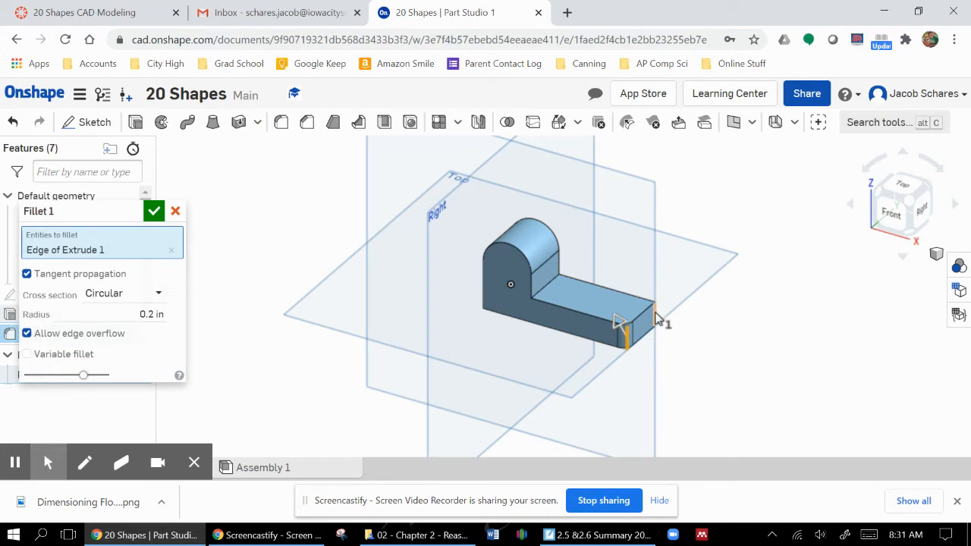
click(654, 317)
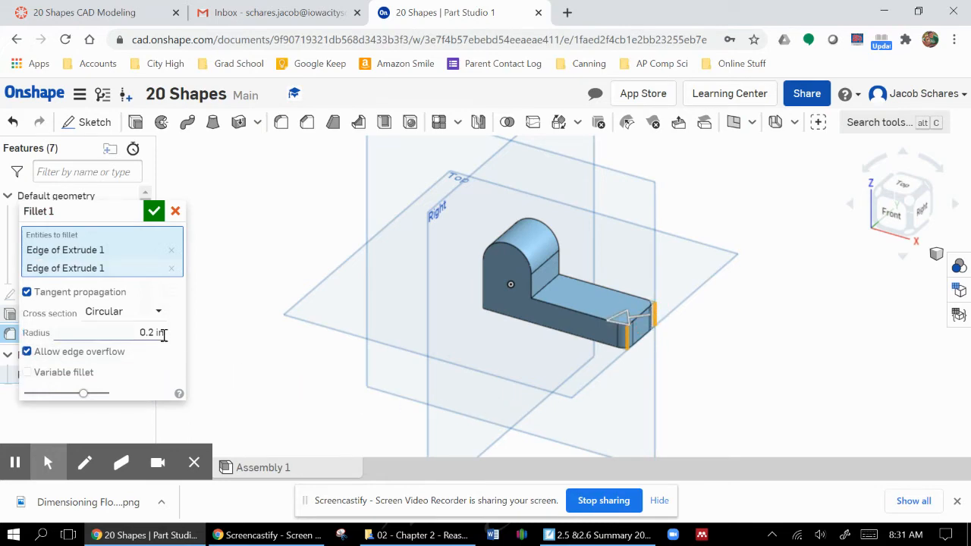
click(90, 10)
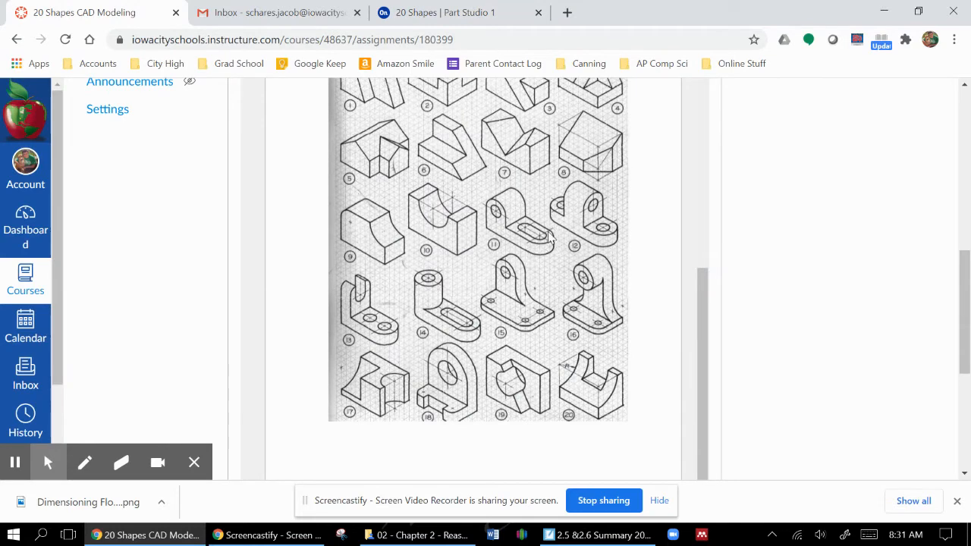
click(440, 9)
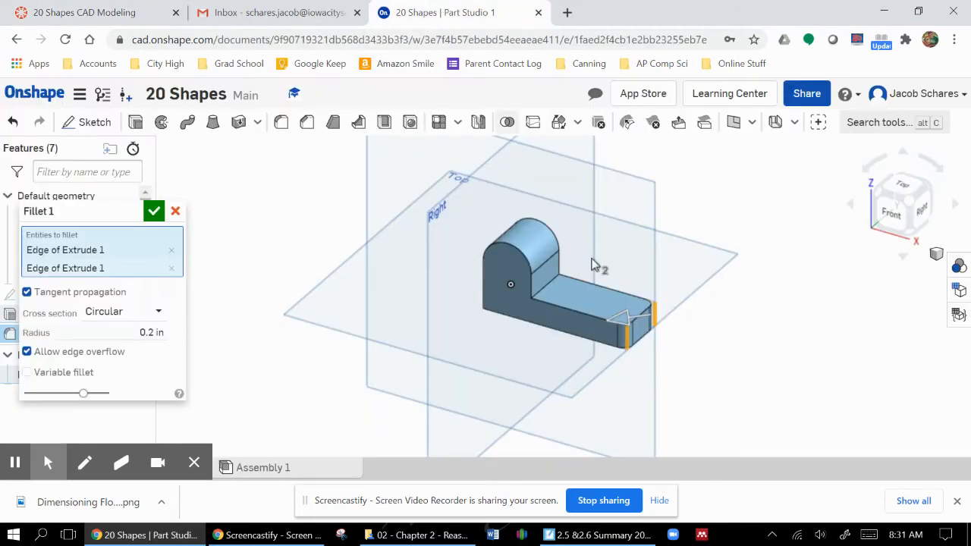
click(151, 334)
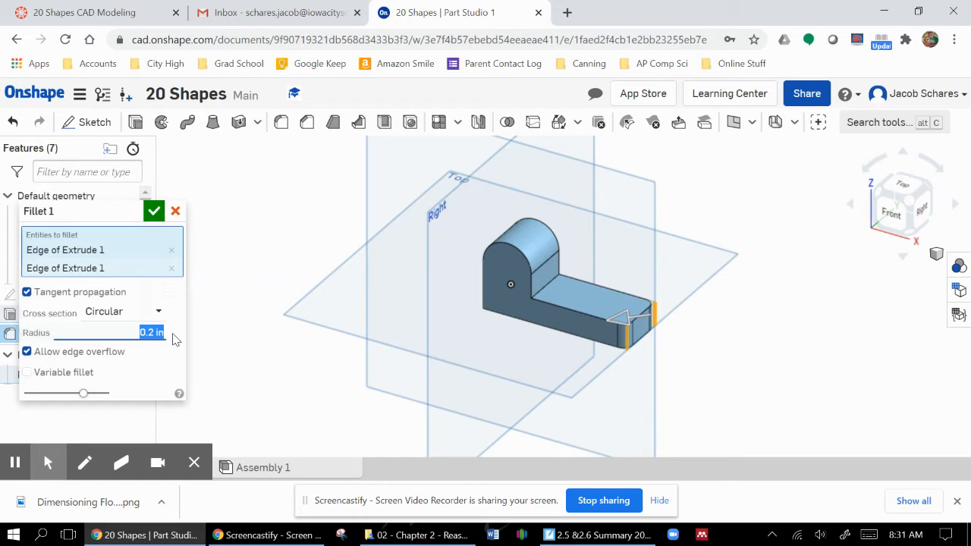
key(BackSpace)
key(Return)
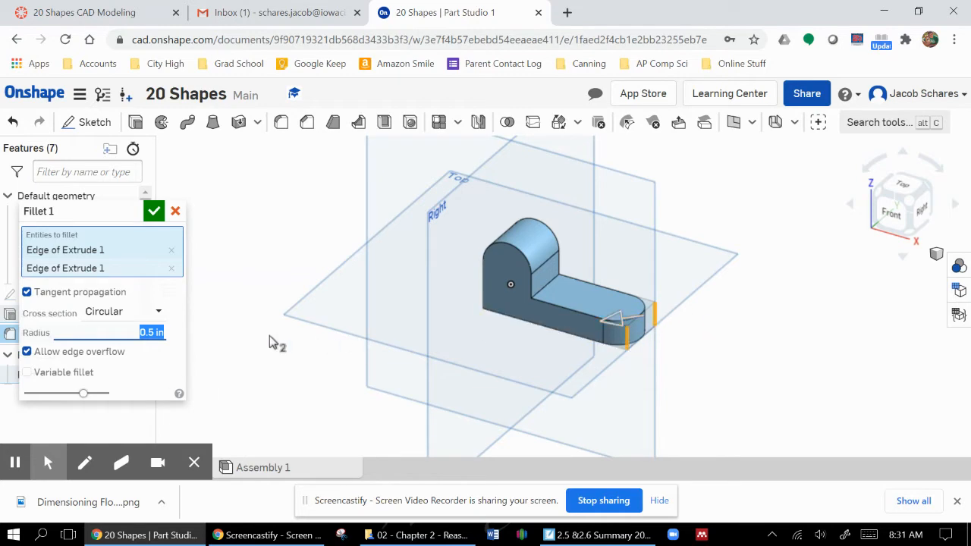
click(155, 212)
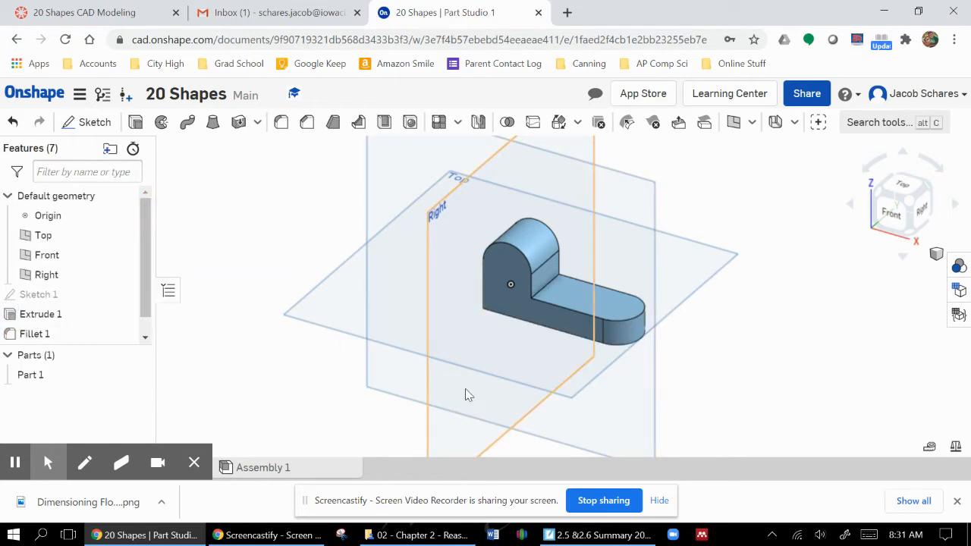
Check shape 11's hole in the Canvas drawing and start a sketch on the part's L-shaped front face, seen from the front
click(164, 15)
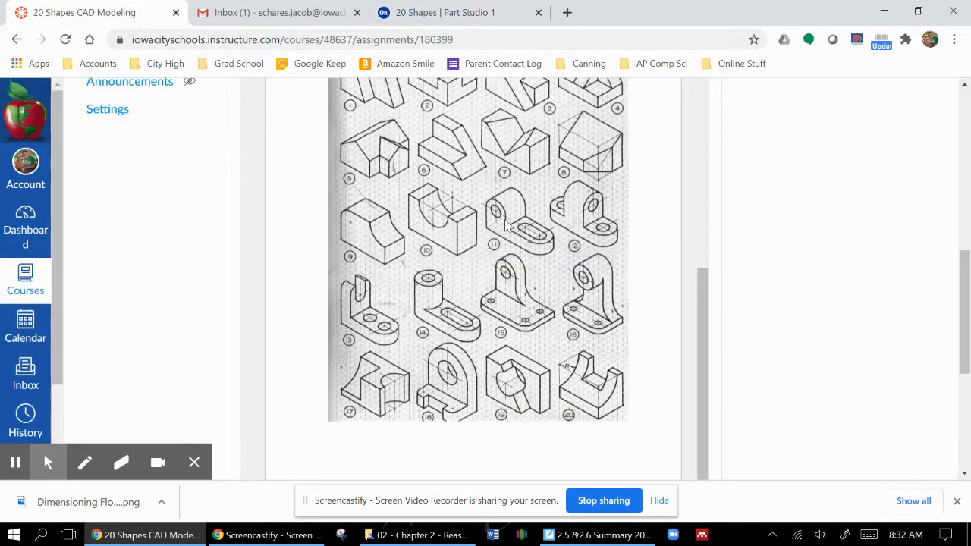
click(422, 8)
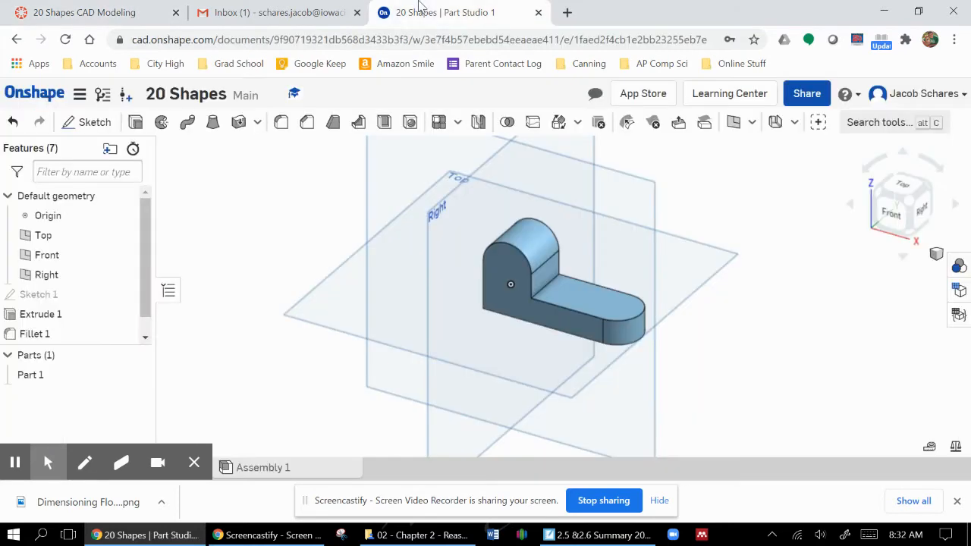
right_click(513, 267)
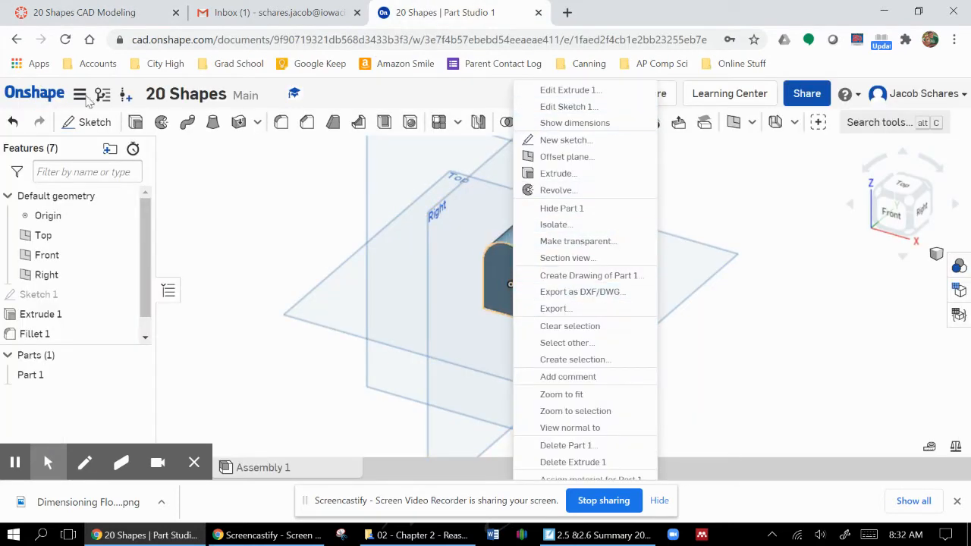
click(89, 122)
click(83, 122)
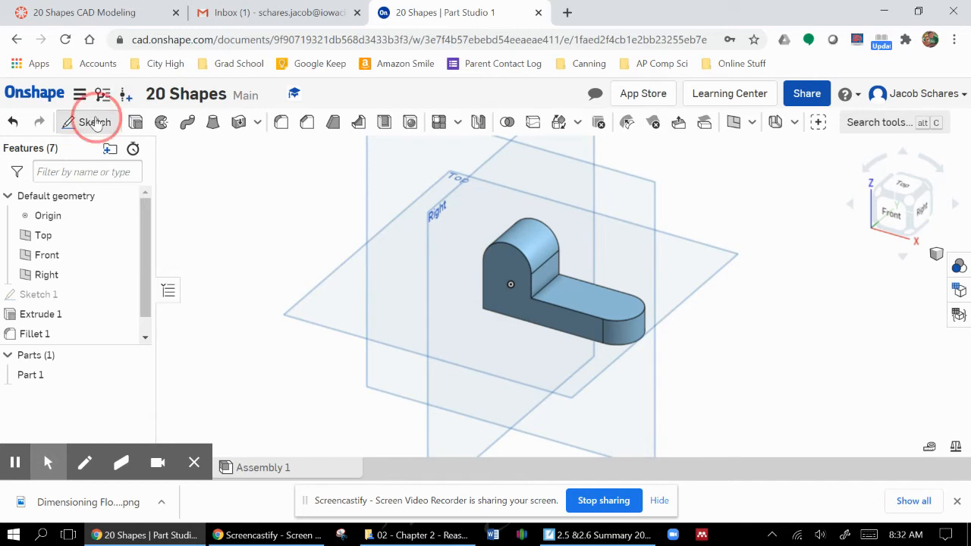
click(497, 269)
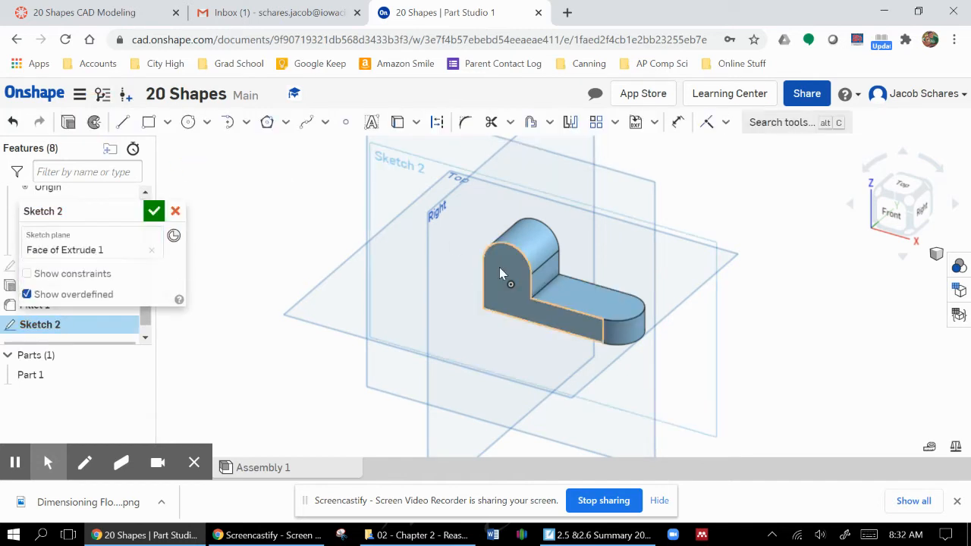
click(500, 266)
click(892, 214)
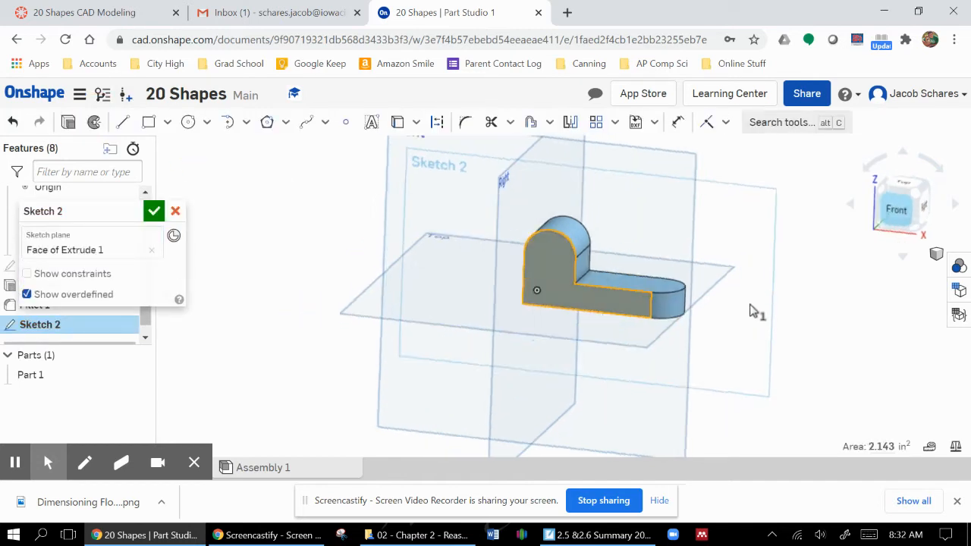
Sketch a circle about 0.52 in in diameter at the rounded top's centre and check it against shape 11 in Canvas
click(188, 121)
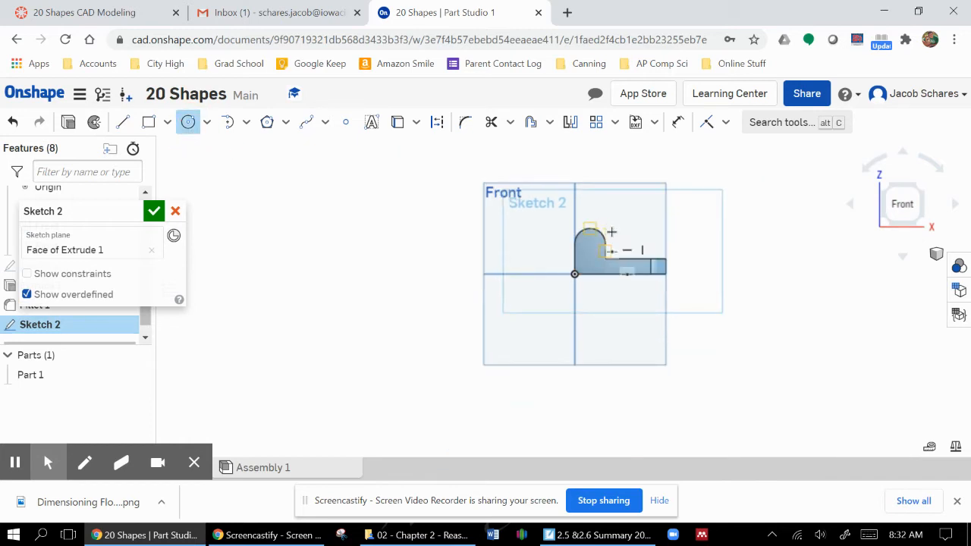
scroll(607, 243, up, 5)
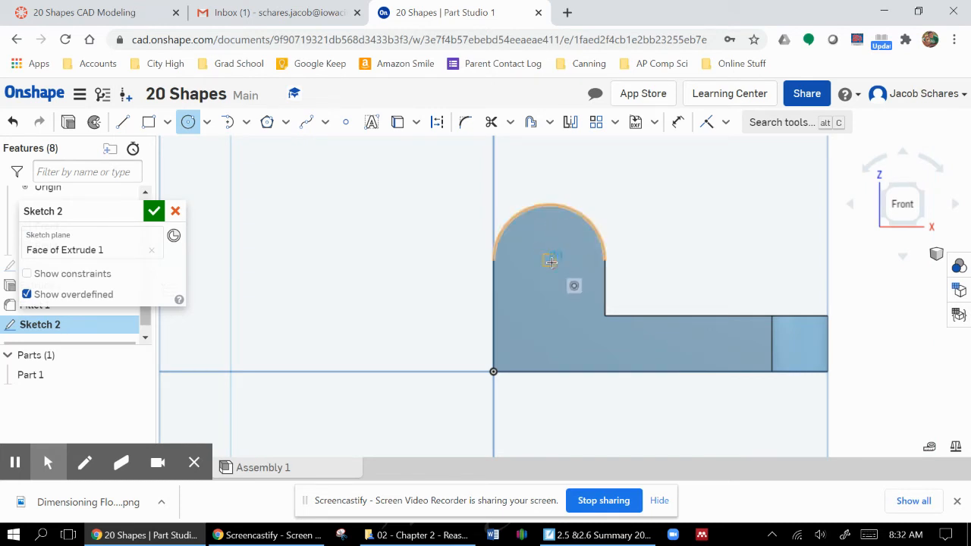
click(550, 261)
click(573, 245)
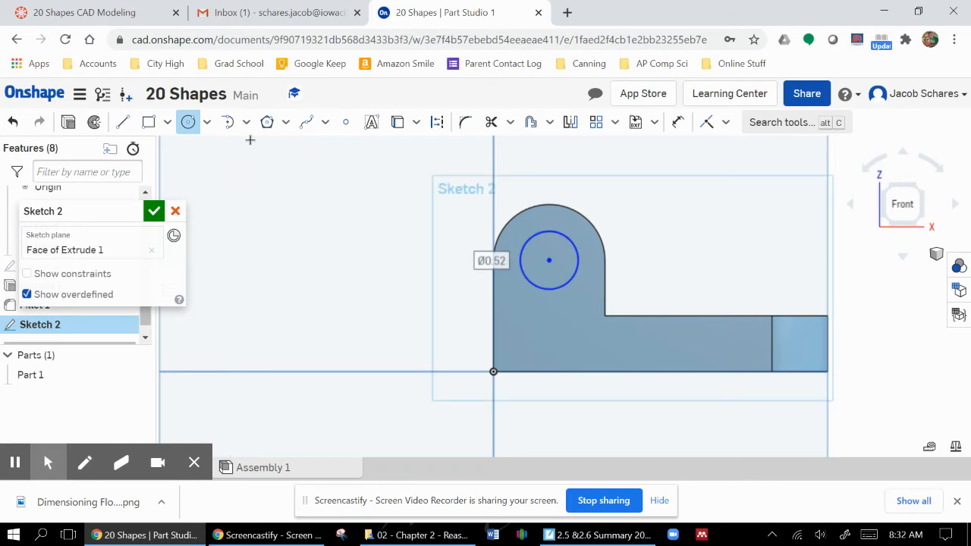
click(83, 12)
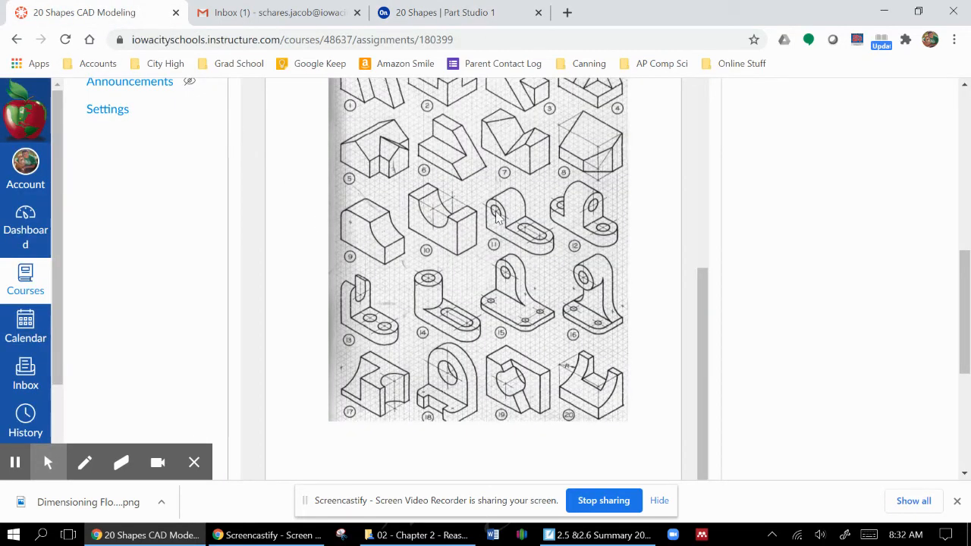
click(450, 9)
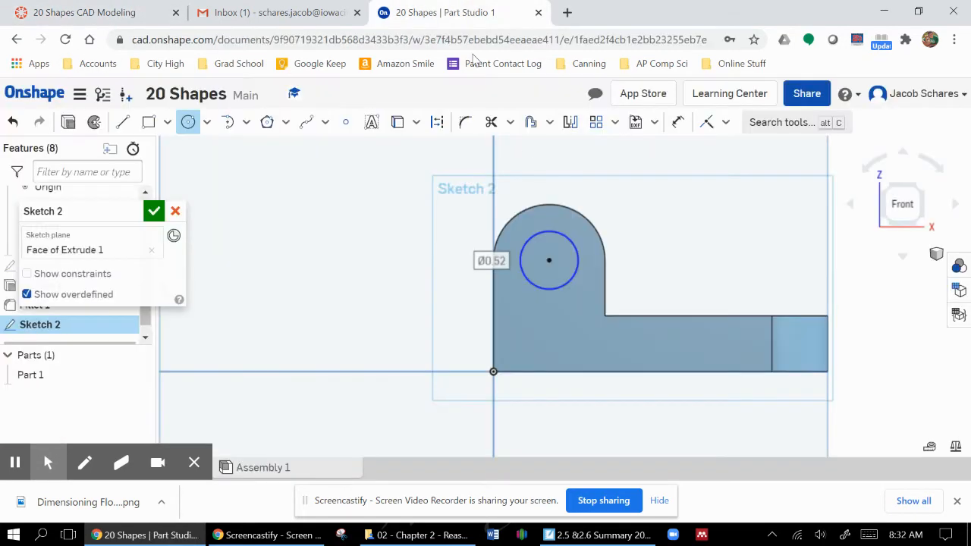
Dimension the circle's diameter to 0.5 in and finish the sketch
click(493, 261)
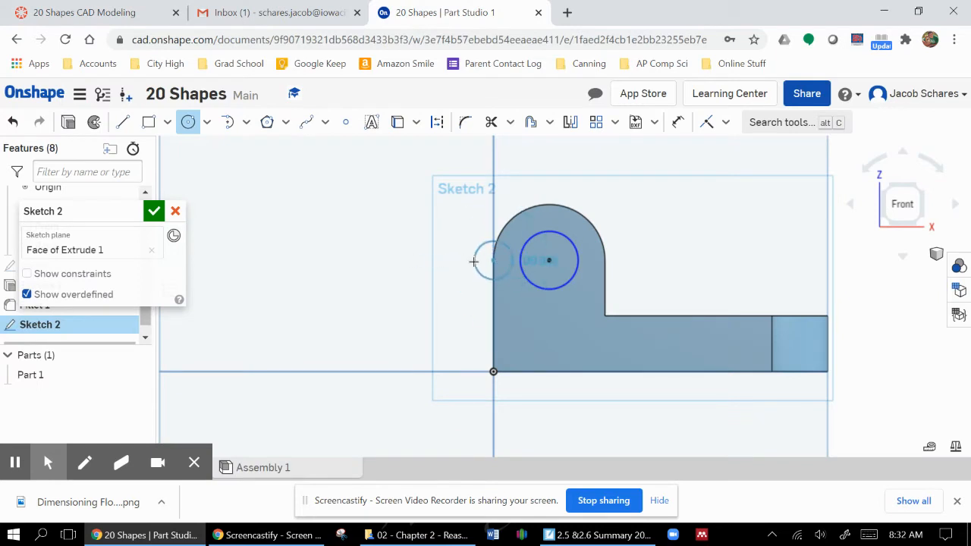
key(Escape)
click(678, 123)
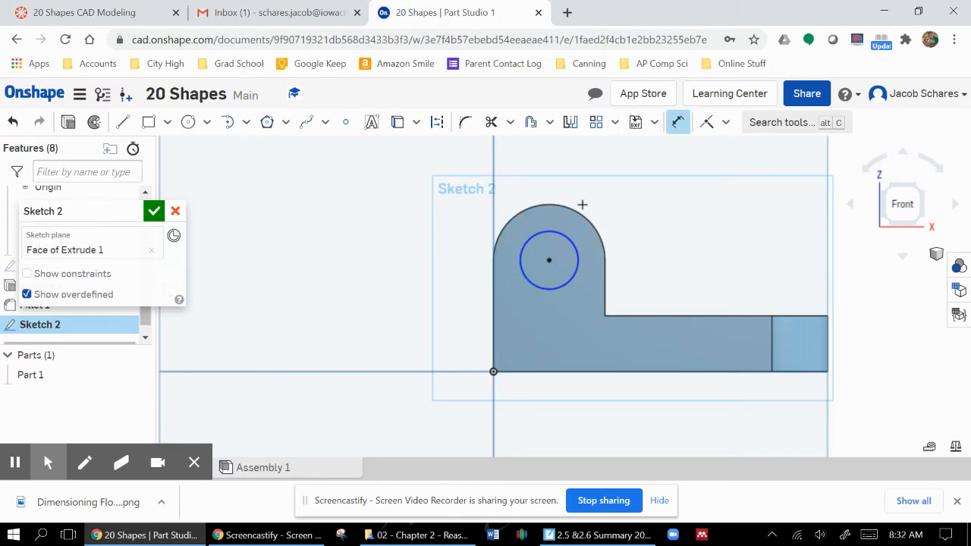
click(573, 240)
click(632, 205)
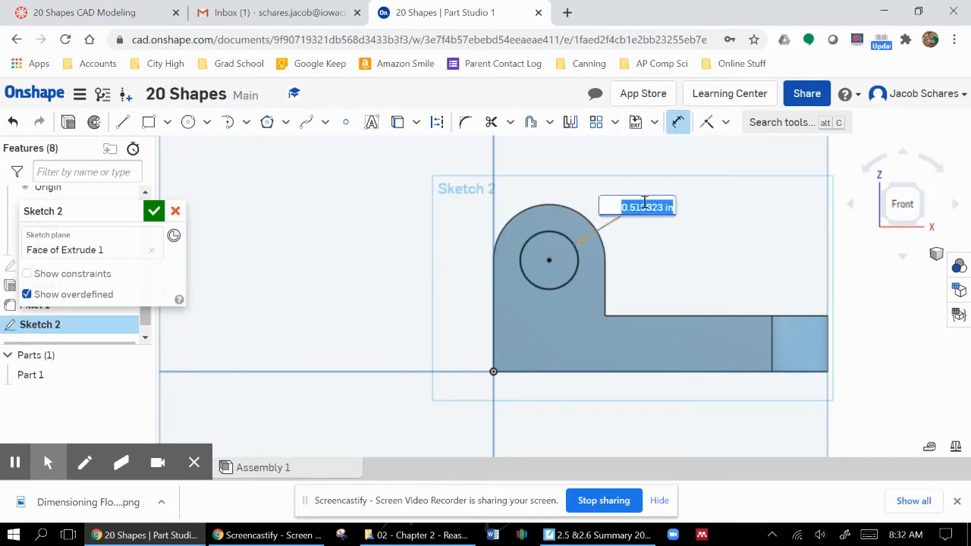
text(0.5)
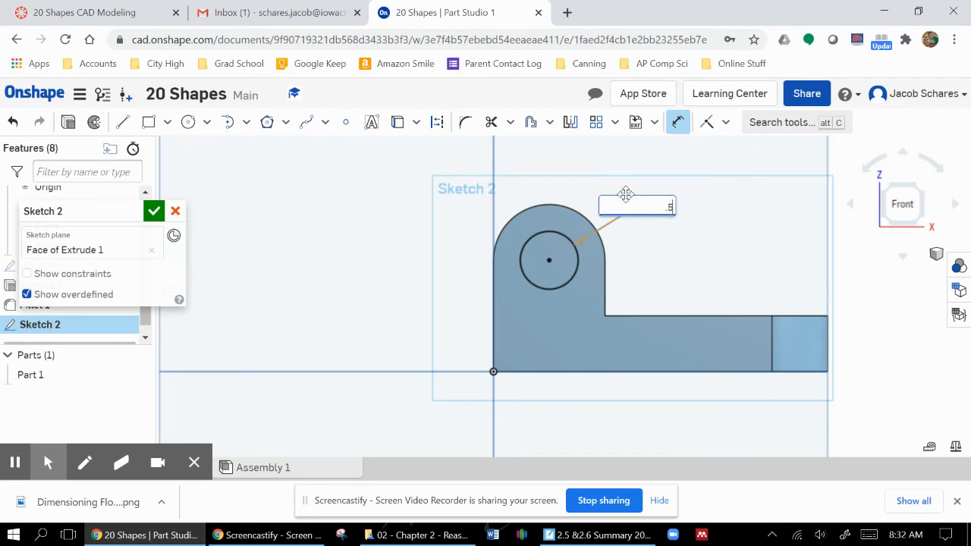
key(Return)
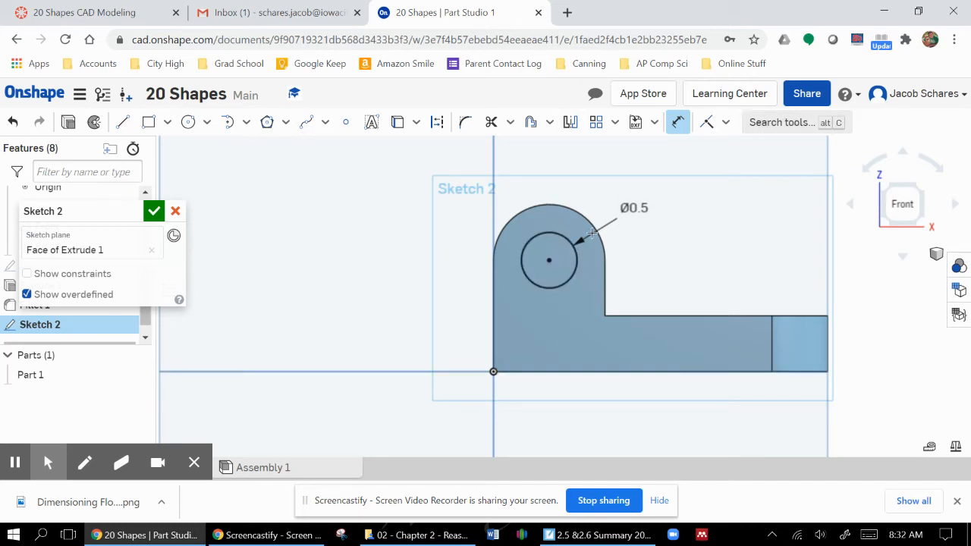
click(154, 211)
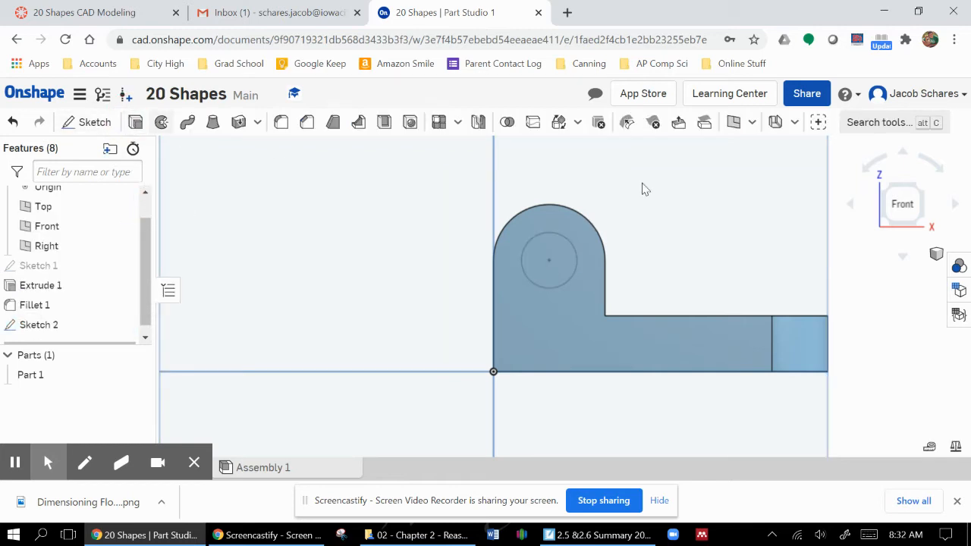
Extrude the circle as a Remove cut through all of the part to make the hole in the rounded upright
key(shift+e)
click(553, 258)
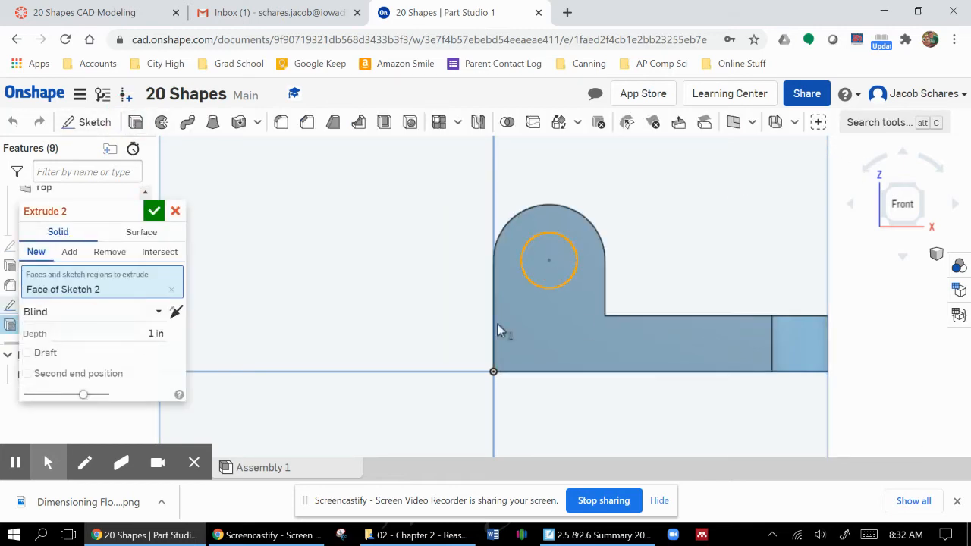
click(109, 252)
click(157, 317)
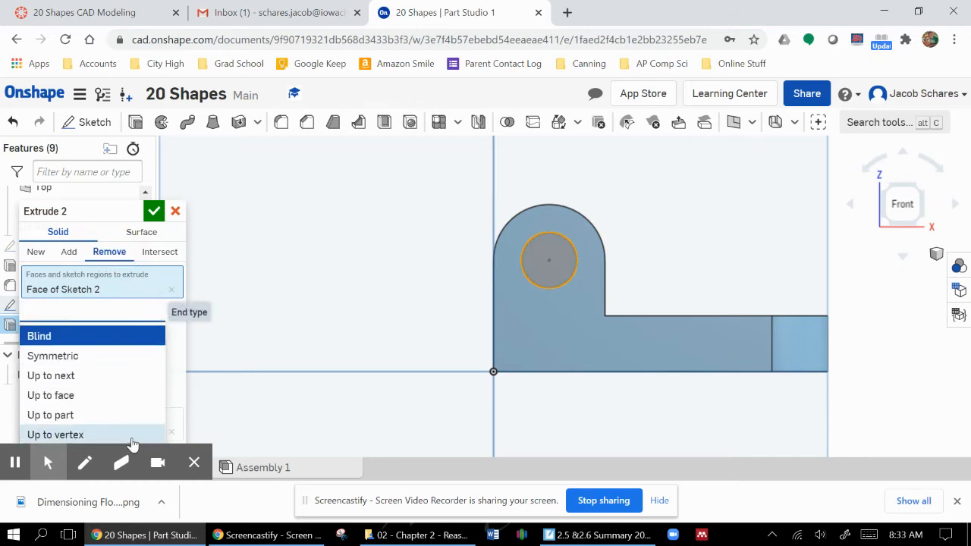
scroll(206, 418, down, 5)
click(197, 463)
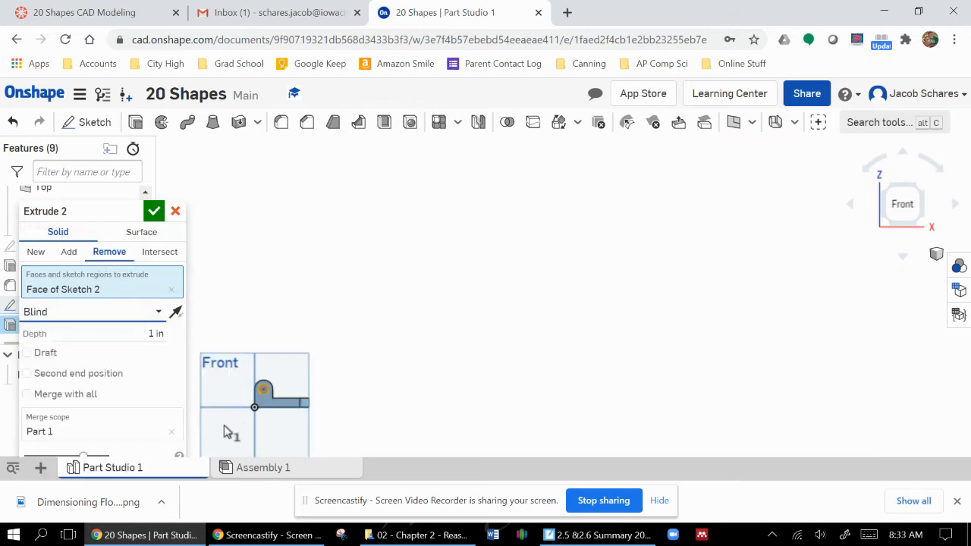
click(157, 312)
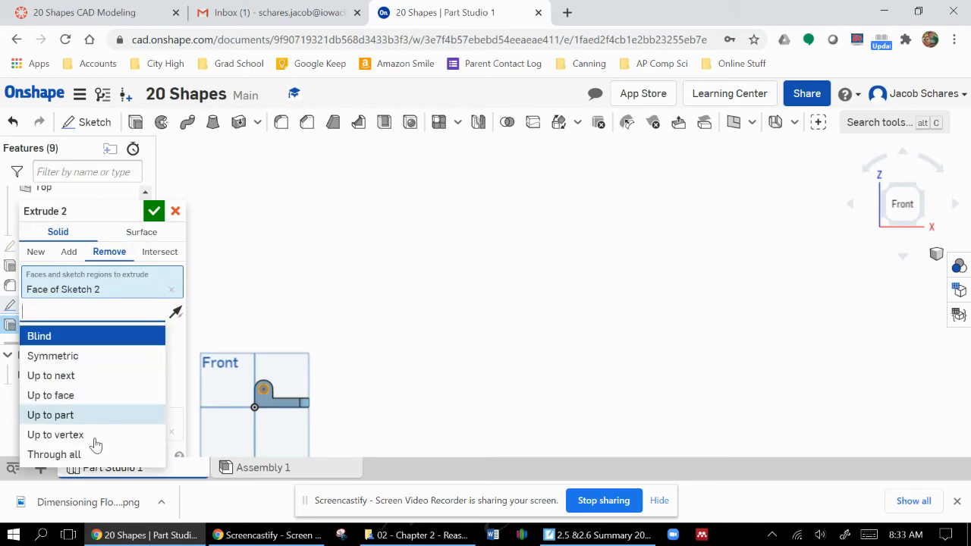
click(96, 454)
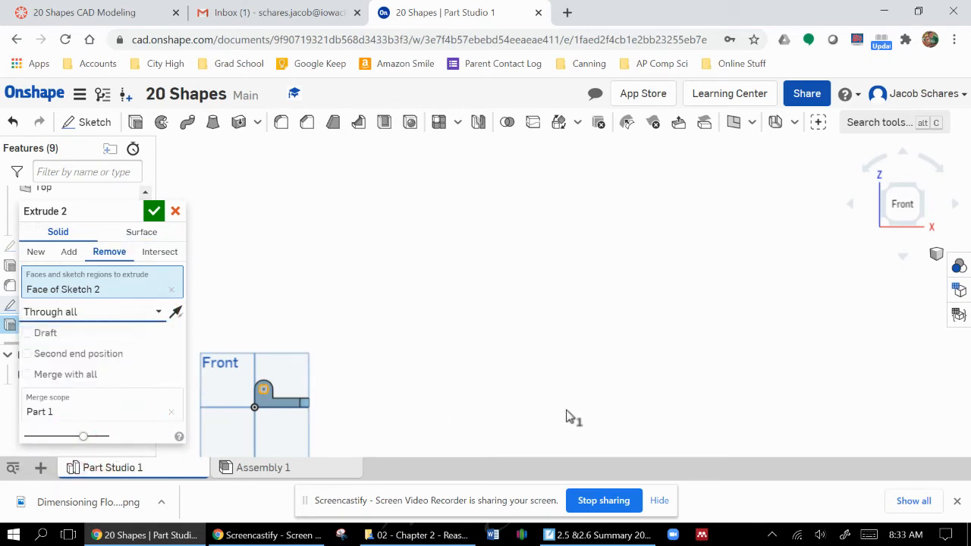
mouse_move(472, 401)
middle_down()
mouse_move(605, 366)
mouse_move(746, 273)
middle_up()
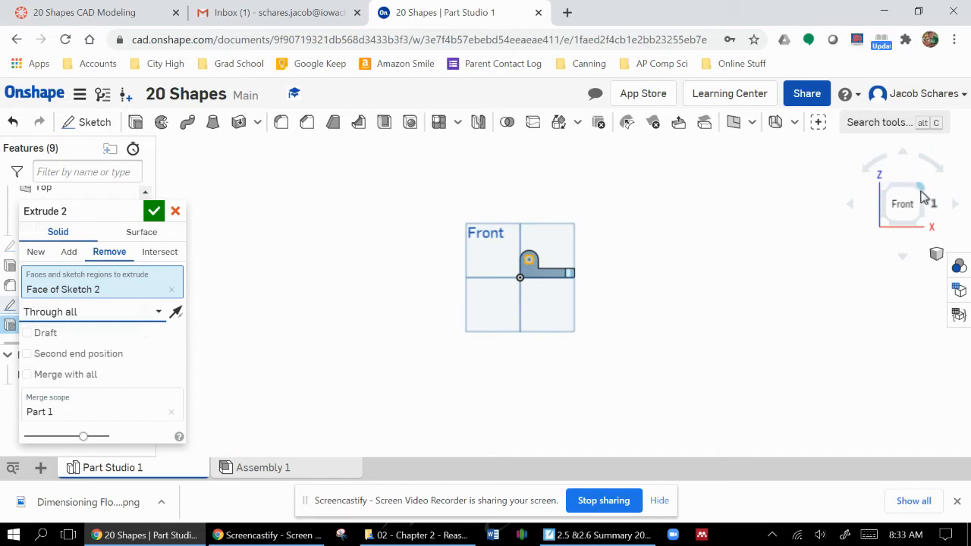
click(921, 190)
scroll(574, 302, up, 8)
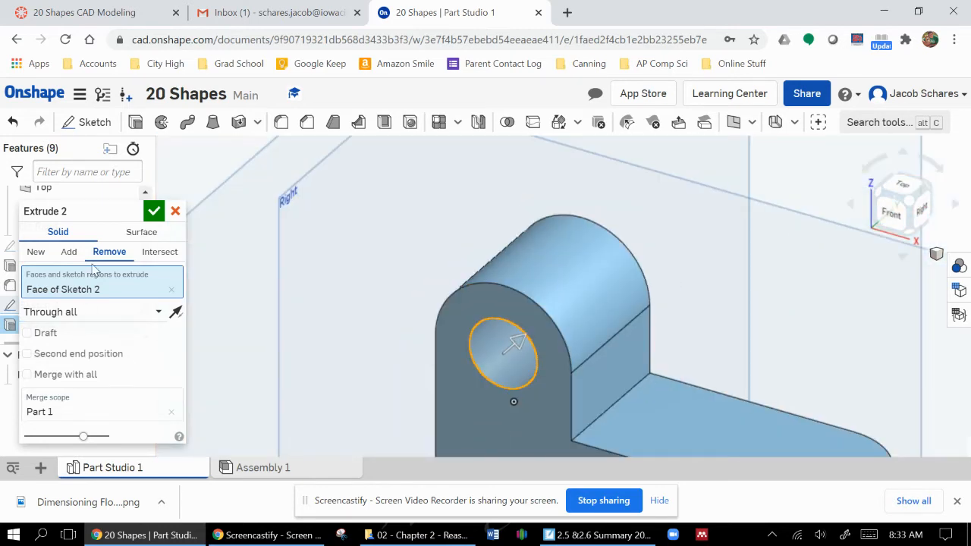
click(154, 211)
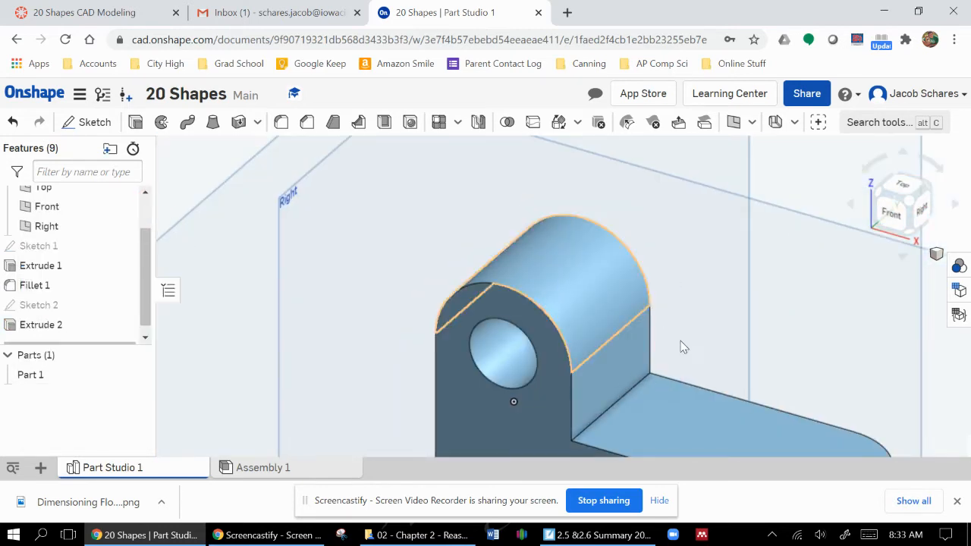
Check shape 11's slot in the Canvas drawing and start a sketch on the base's top face in Onshape, seen from the top
right_click(789, 322)
click(769, 339)
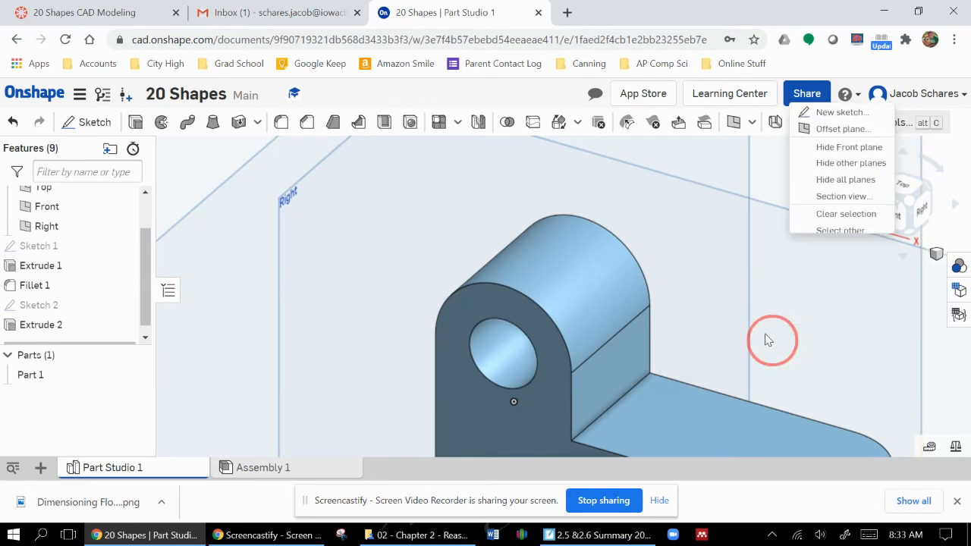
middle_drag(767, 332, 591, 168)
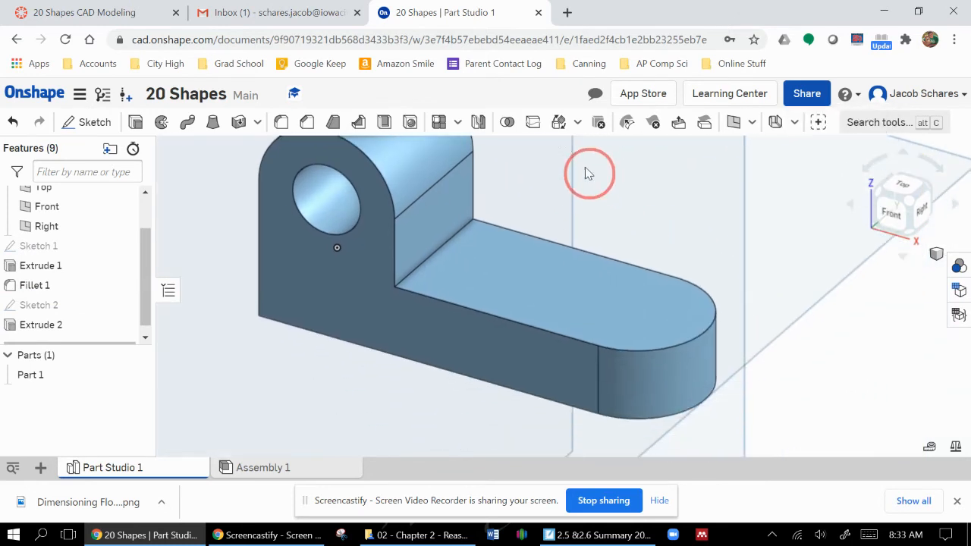
right_click(566, 265)
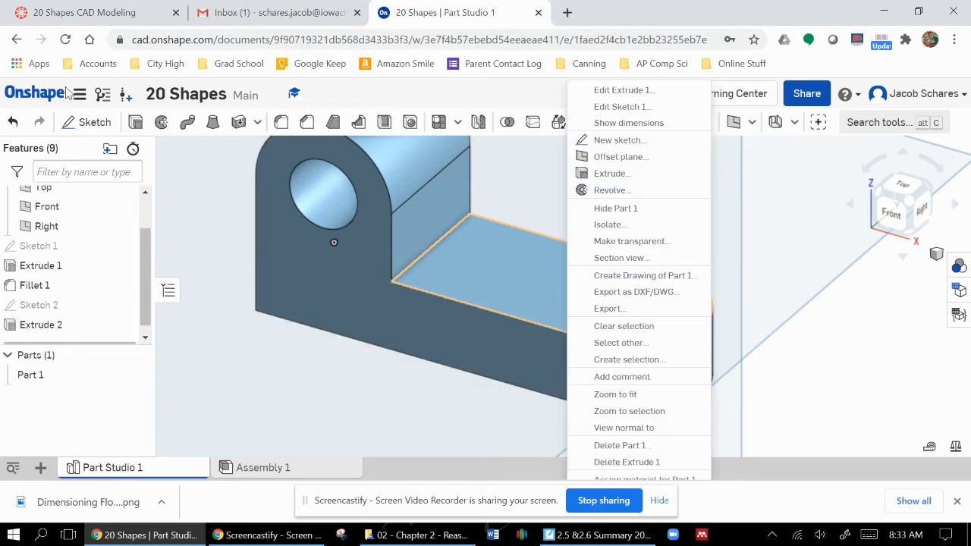
click(579, 297)
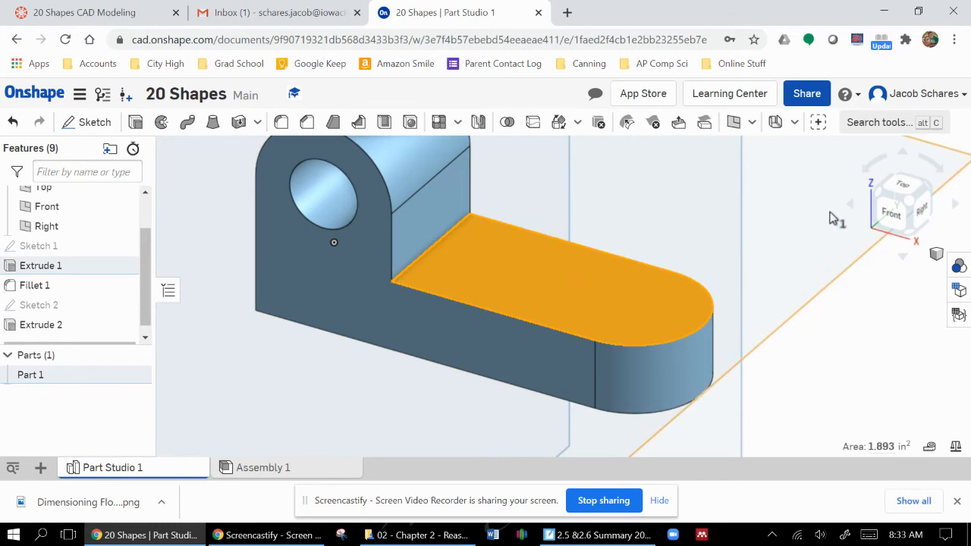
click(918, 190)
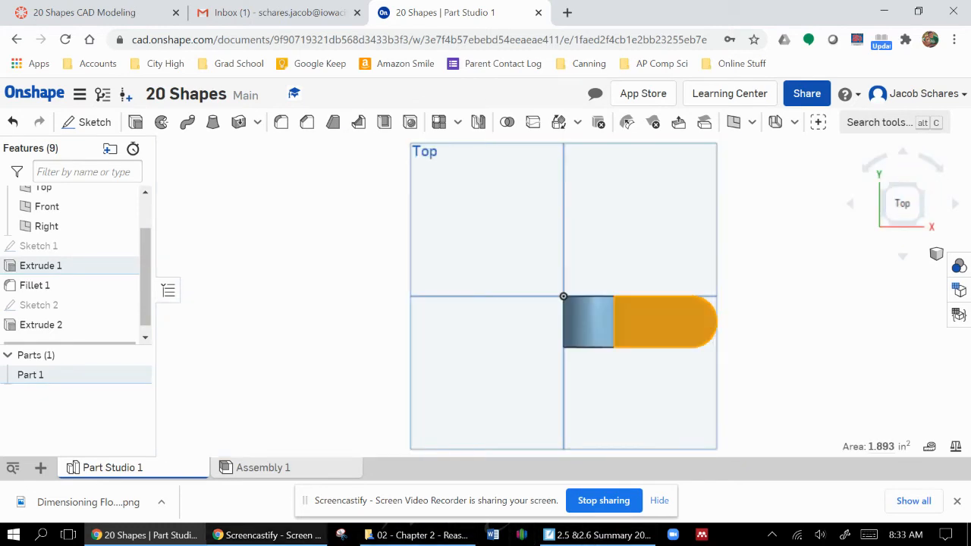
click(145, 12)
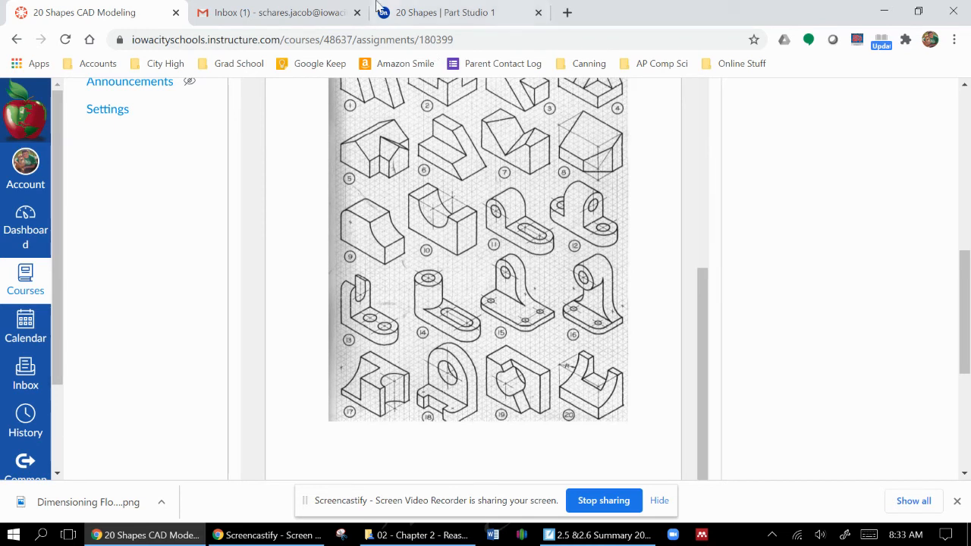
click(446, 9)
click(85, 122)
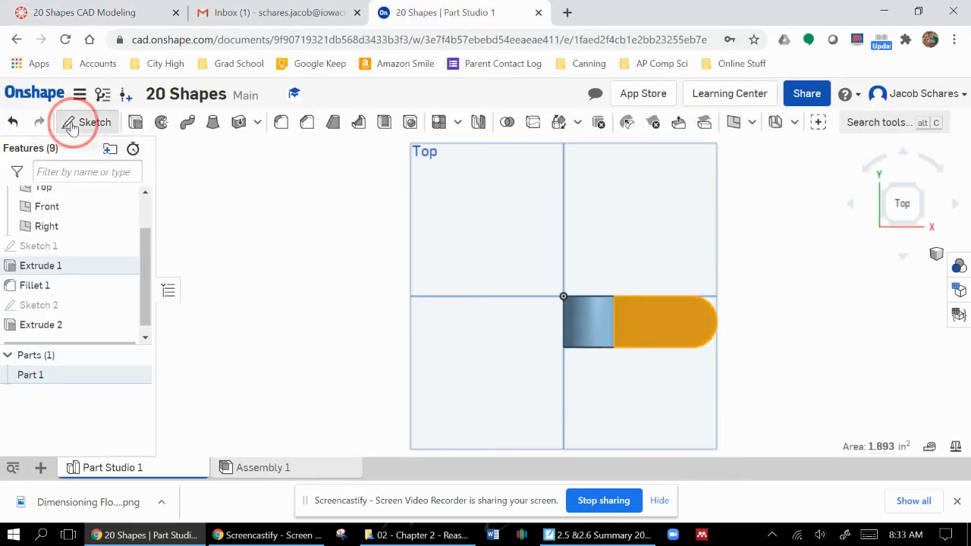
click(650, 327)
Sketch a rectangle 1 in long and 0.5 in wide on the base's top face
click(150, 122)
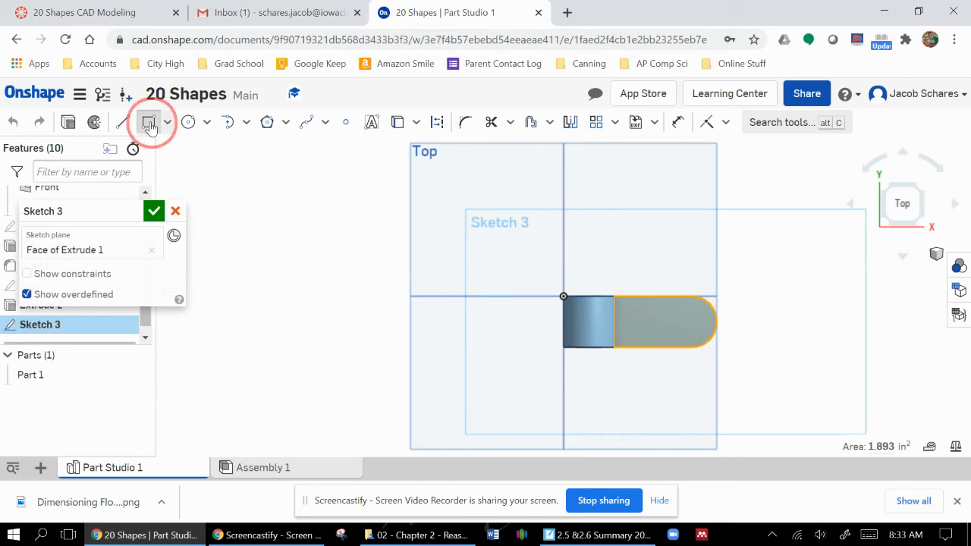
click(633, 311)
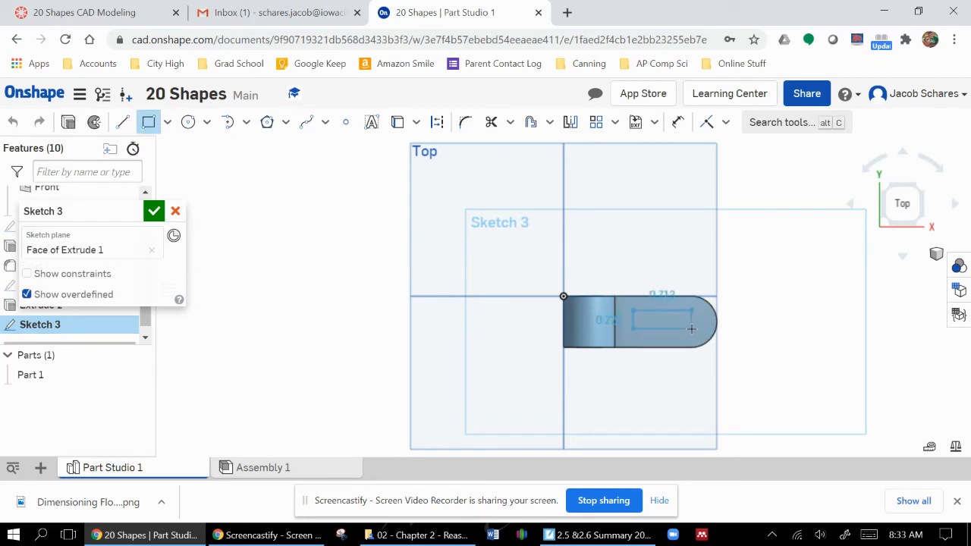
click(691, 331)
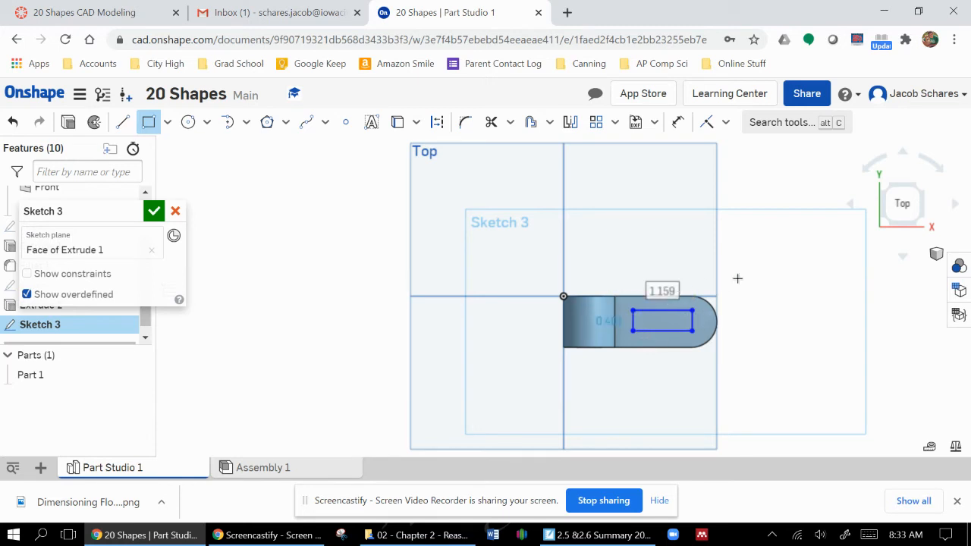
text(1)
key(Return)
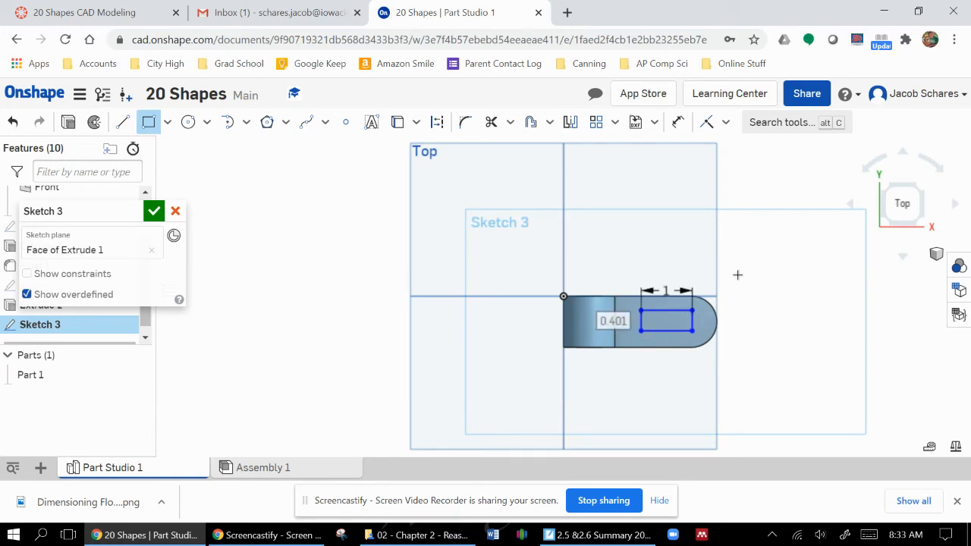
text(0.5)
key(Return)
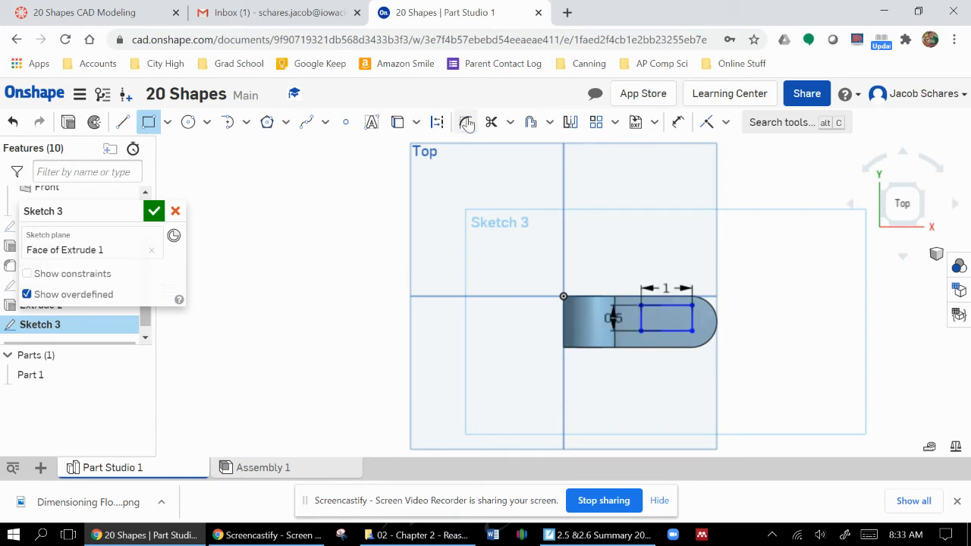
Draw outward half-circle arcs across both short ends of the rectangle to form the slot outline
click(232, 123)
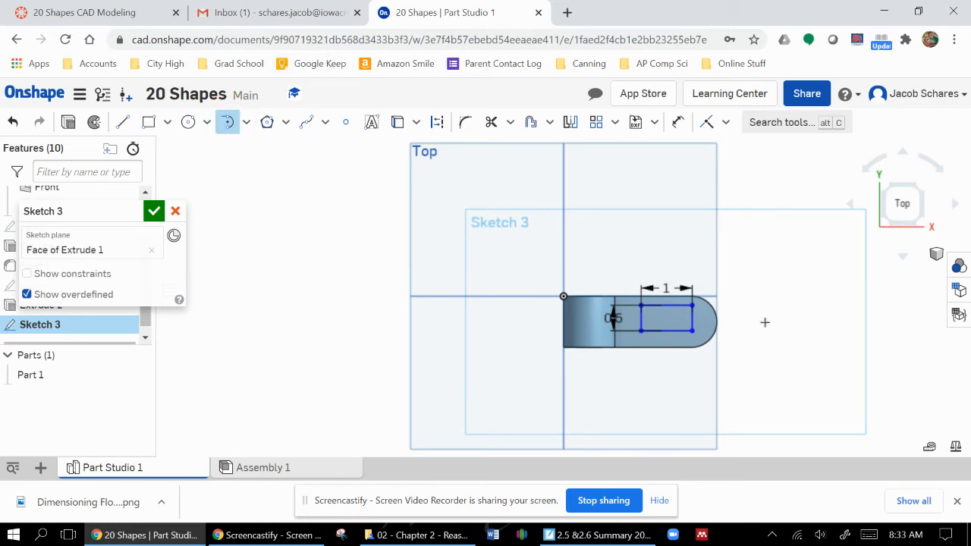
click(693, 305)
click(693, 330)
click(641, 306)
click(641, 330)
Dimension the slot's upper corner point 0.25 in from the base's nearest long edge
click(679, 122)
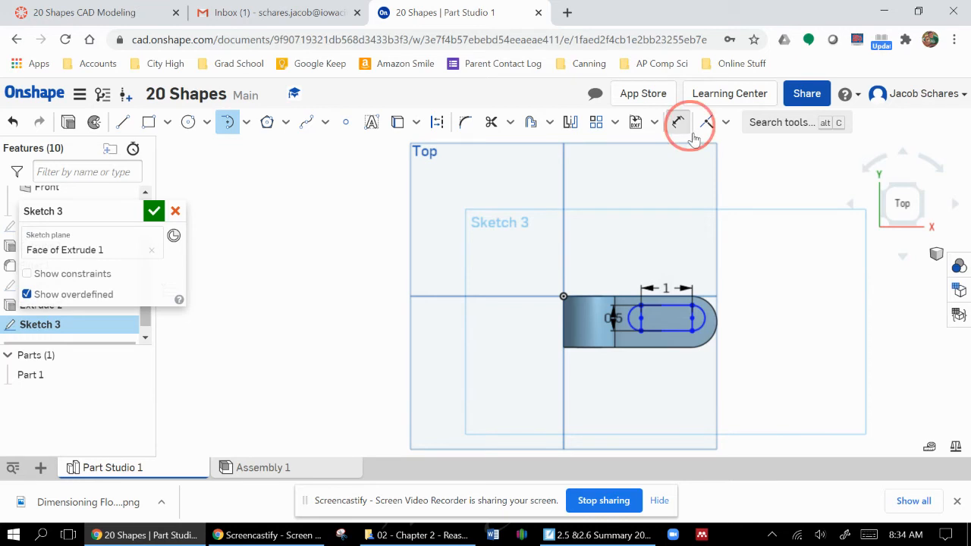
click(692, 305)
click(687, 296)
click(785, 270)
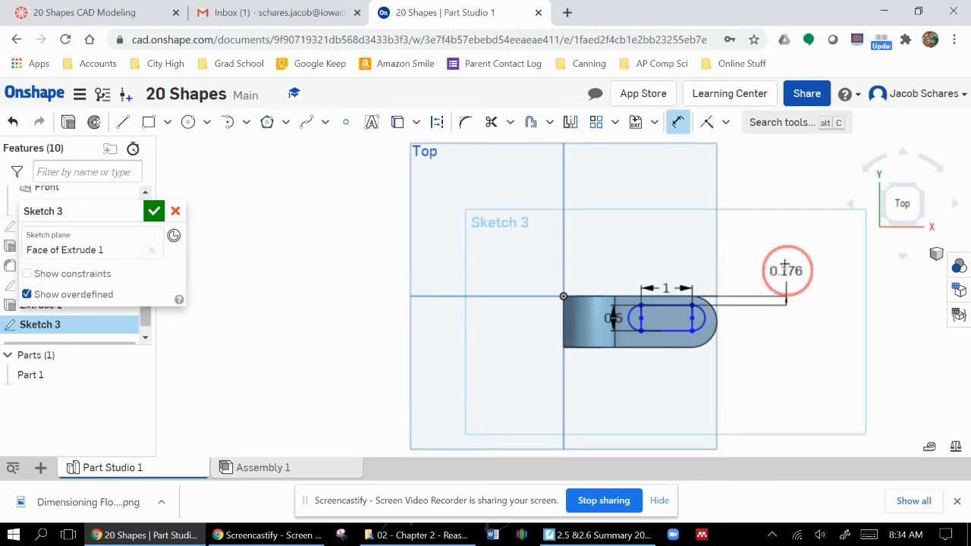
text(0.25)
key(Return)
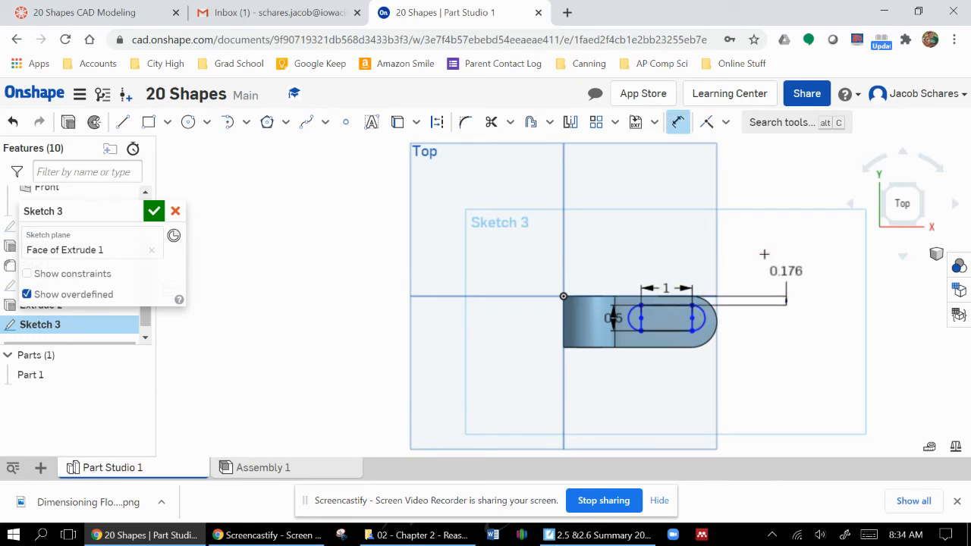
Dimension the slot rectangle's outer short edge 0.5 in from the base's rounded end, checking the Canvas drawing, and finish the sketch
click(694, 322)
click(716, 322)
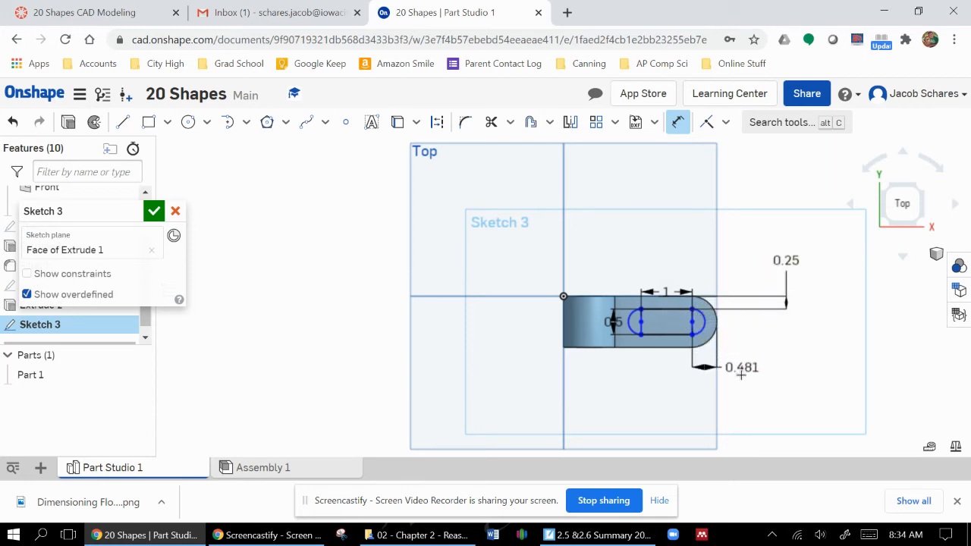
click(742, 381)
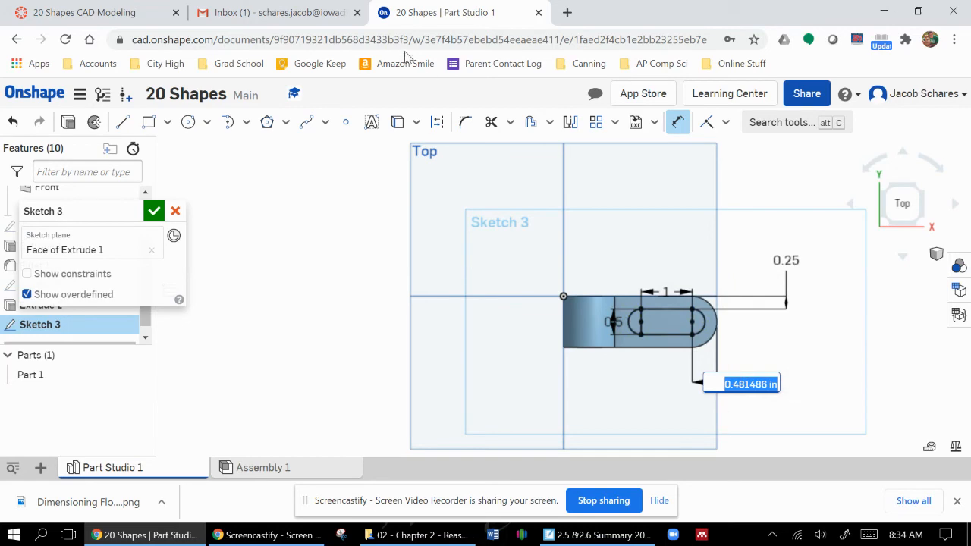
click(101, 11)
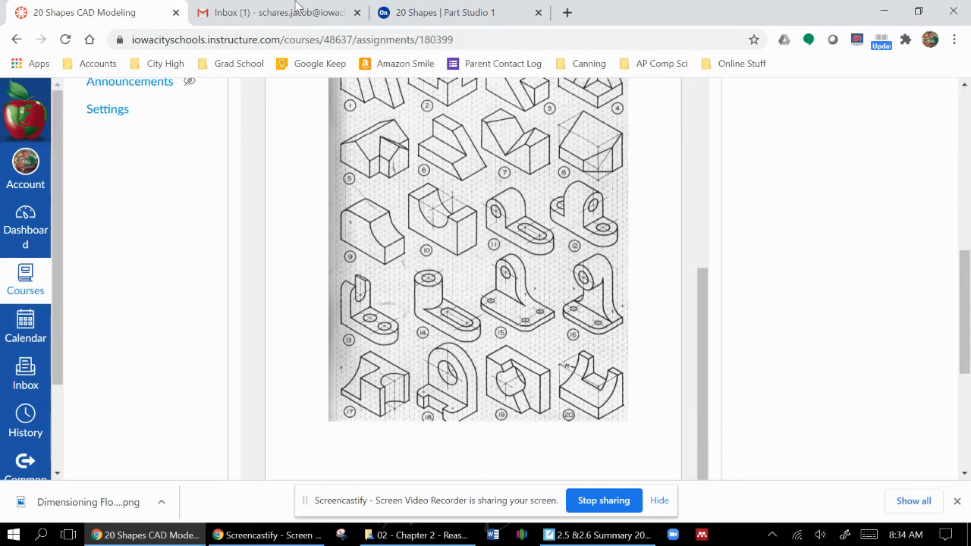
click(442, 8)
text(0.5)
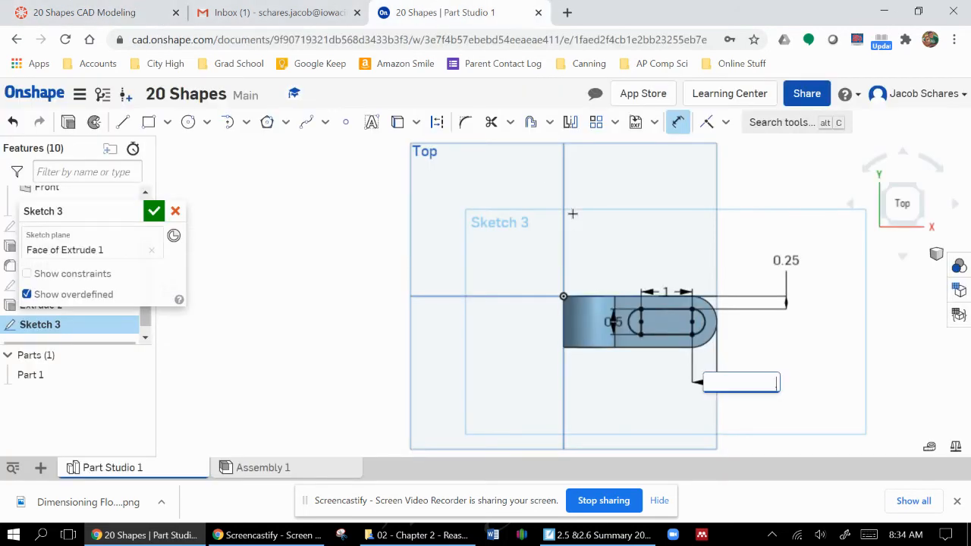
key(Return)
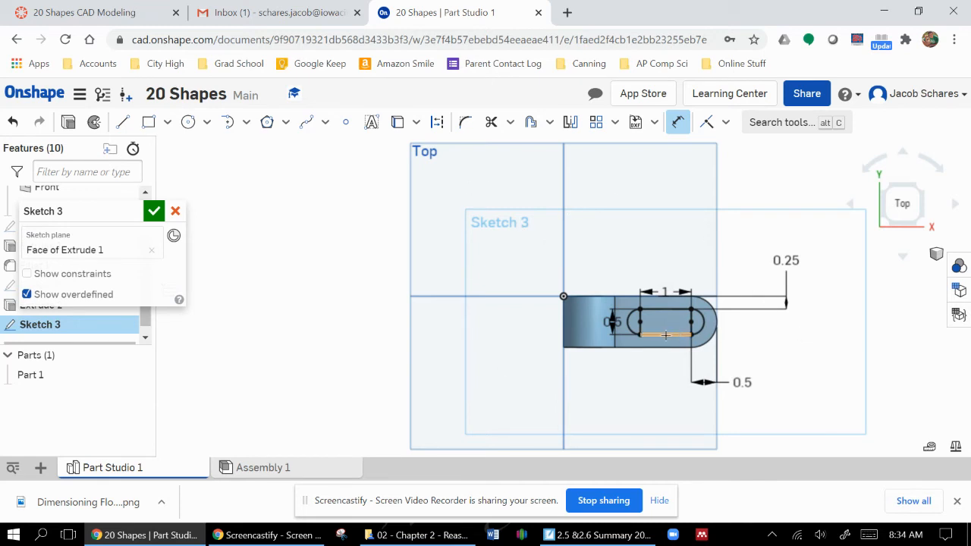
click(152, 212)
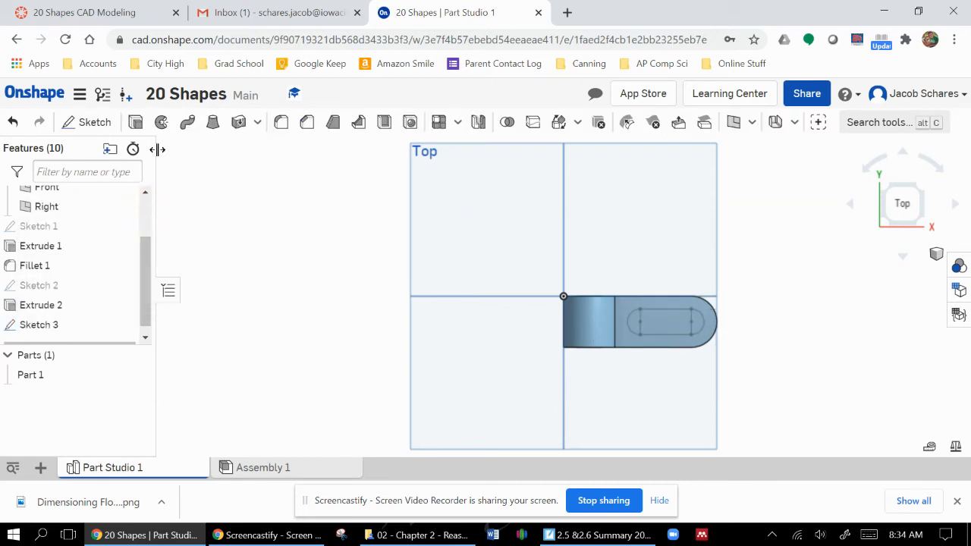
Cut the rectangle and both half-circle regions of the slot through all of the base with a Remove extrude
click(136, 123)
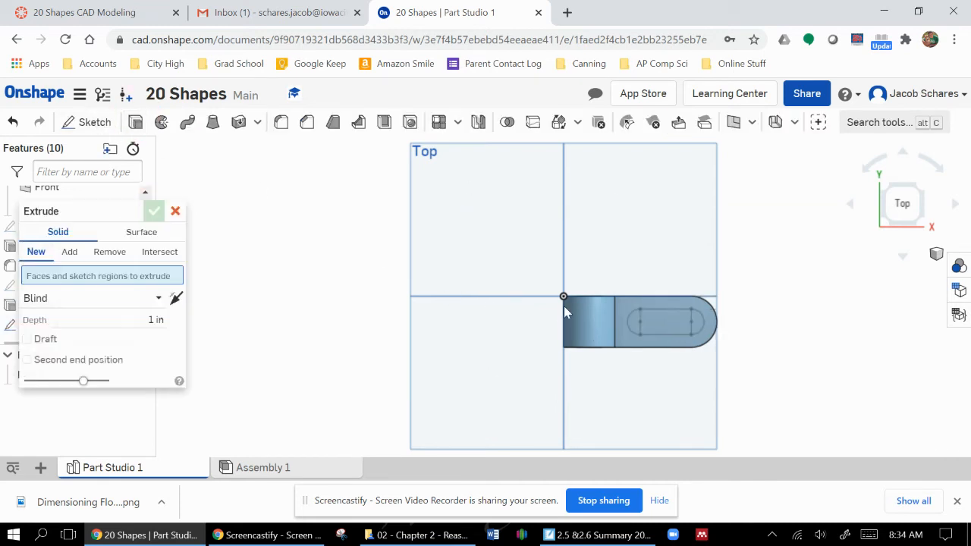
click(646, 329)
click(633, 326)
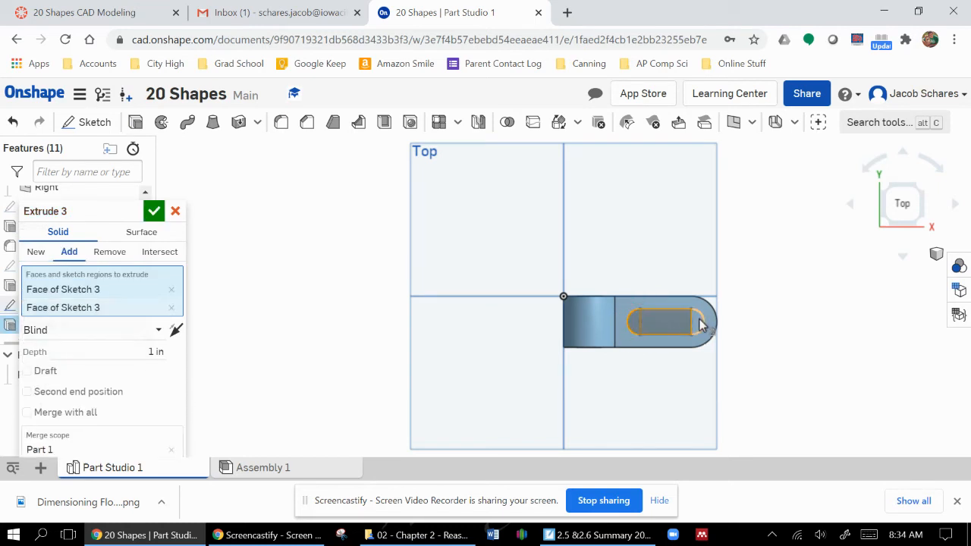
click(700, 324)
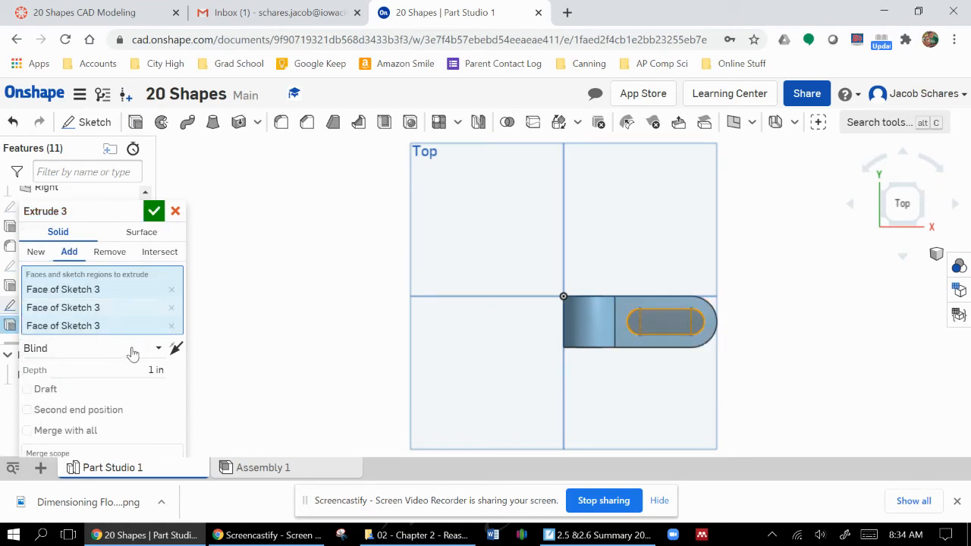
click(159, 348)
click(74, 322)
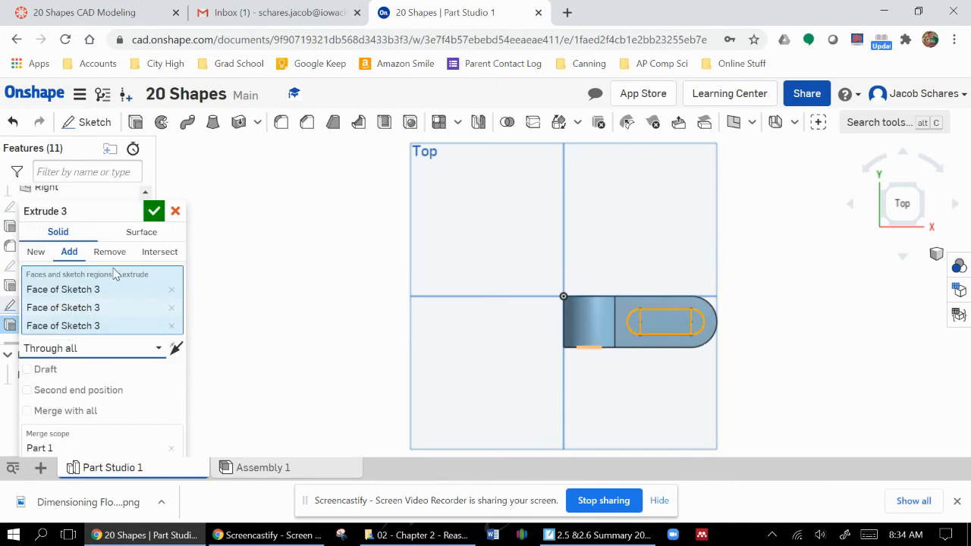
click(109, 252)
click(934, 205)
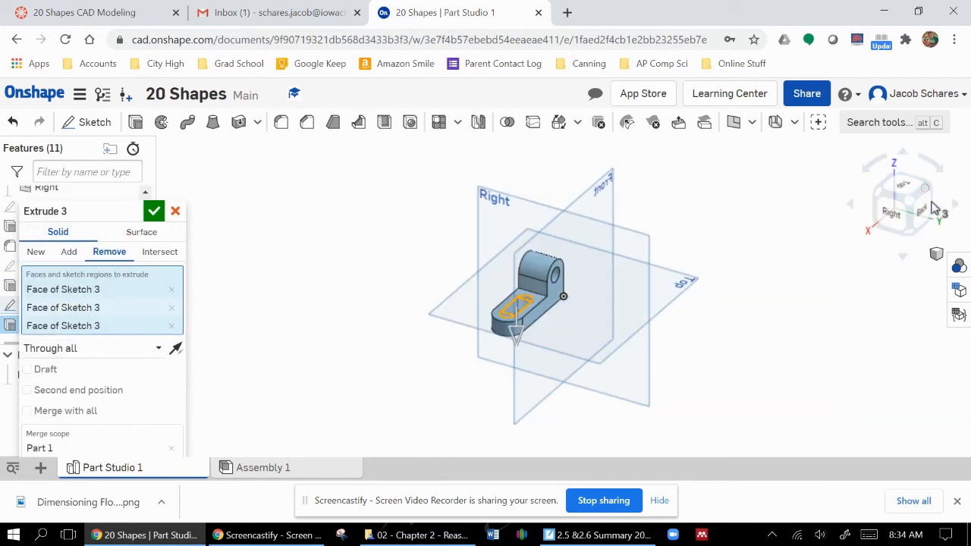
scroll(527, 327, down, 3)
scroll(529, 334, up, 5)
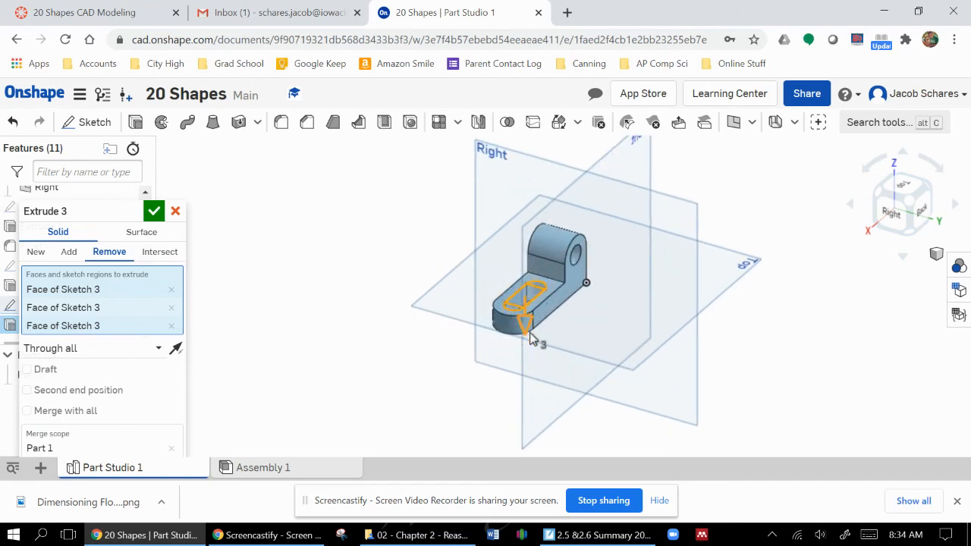
scroll(529, 332, up, 5)
key(Return)
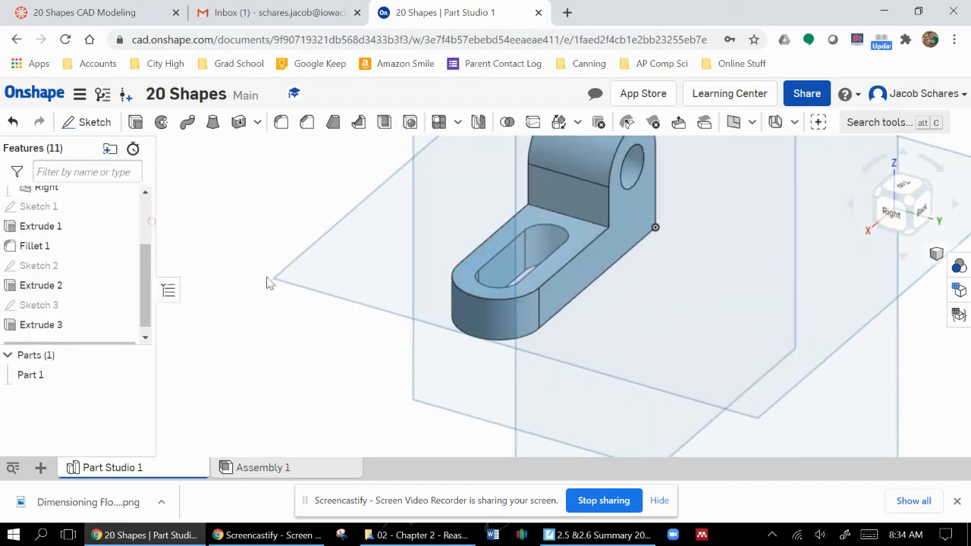
click(883, 198)
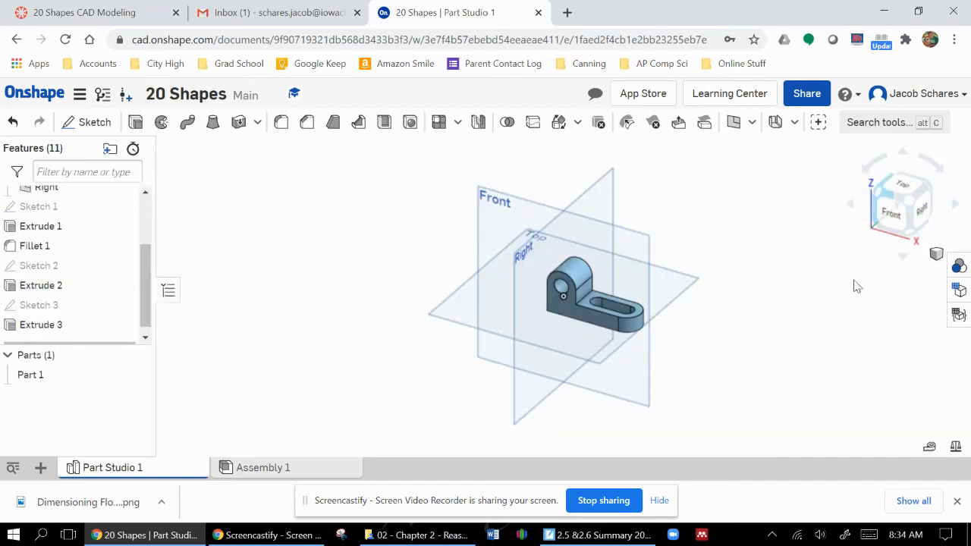
Start a sketch on the part's front face and draw a six-sided inscribed polygon below the round hole
click(72, 124)
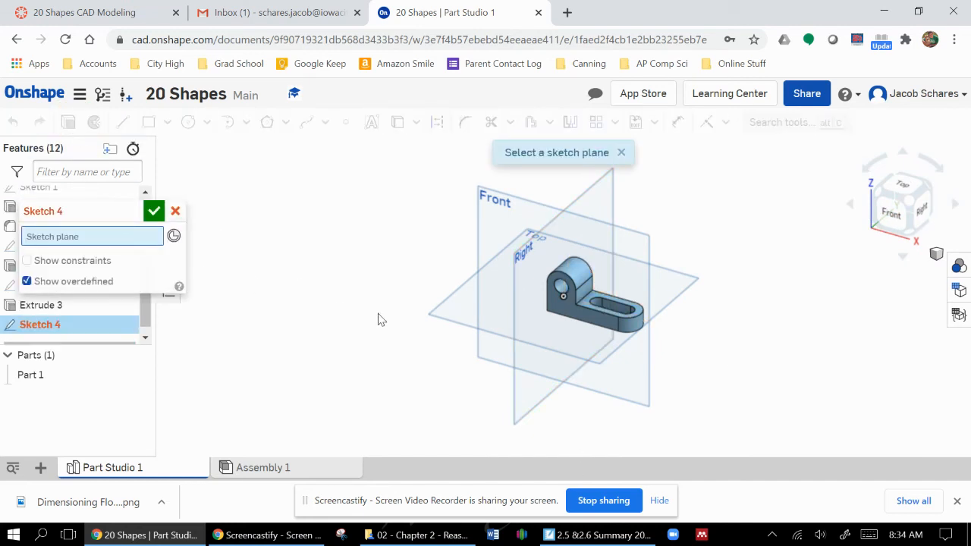
click(567, 305)
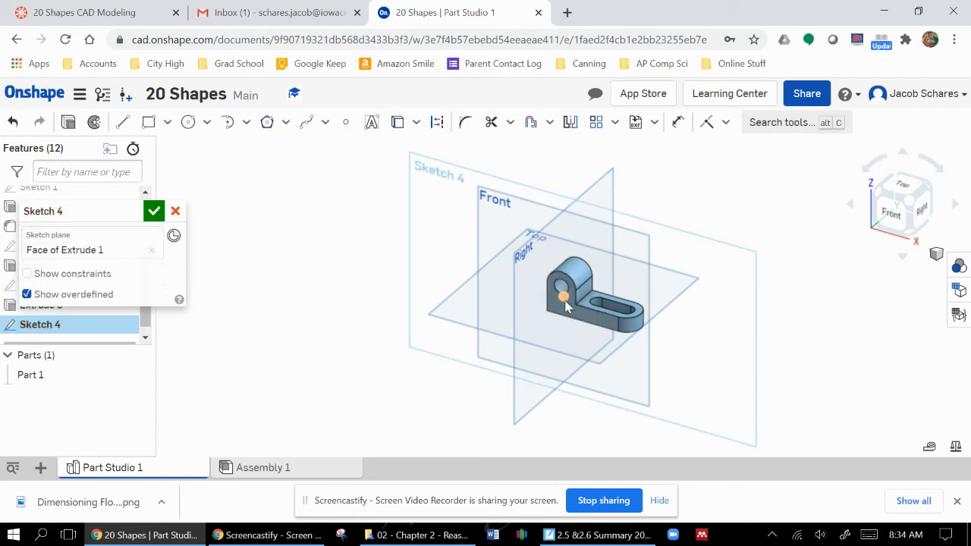
click(895, 213)
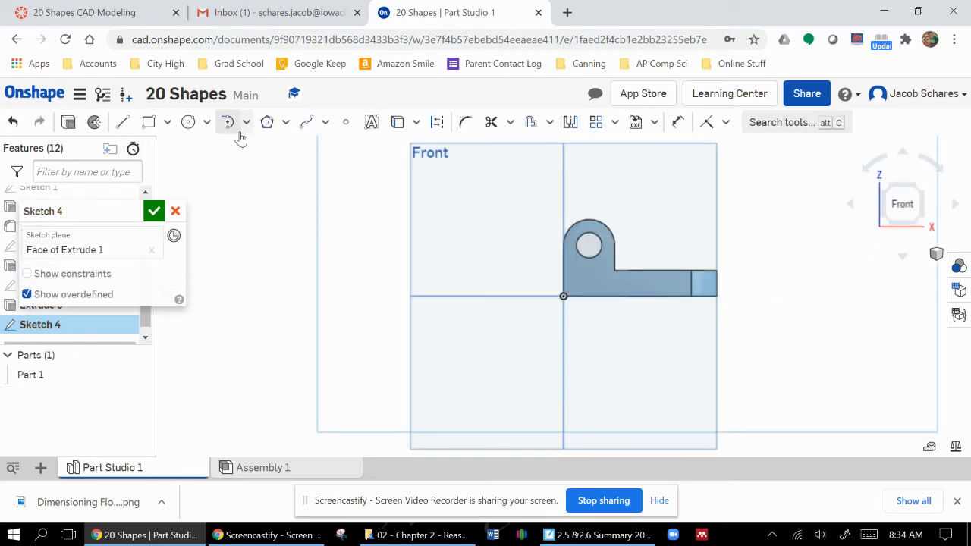
click(285, 124)
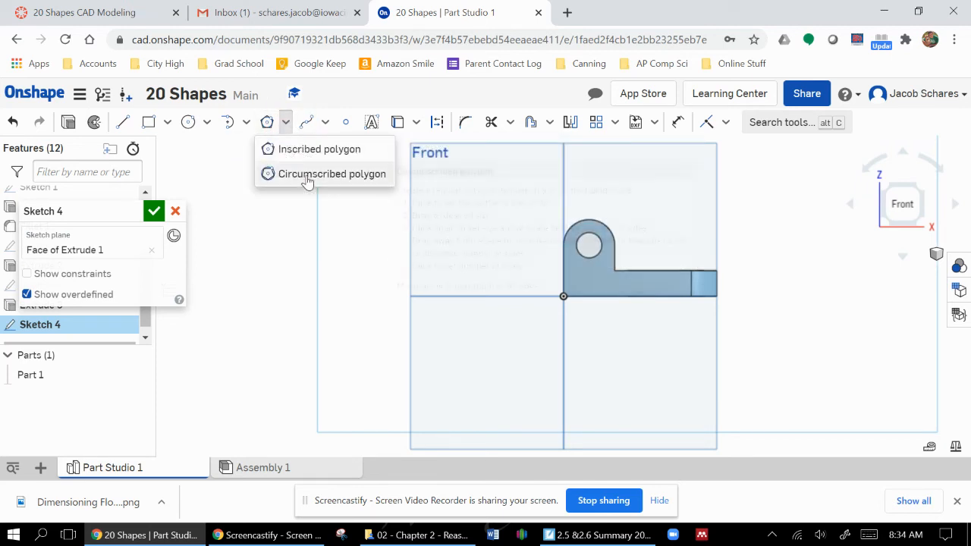
click(300, 150)
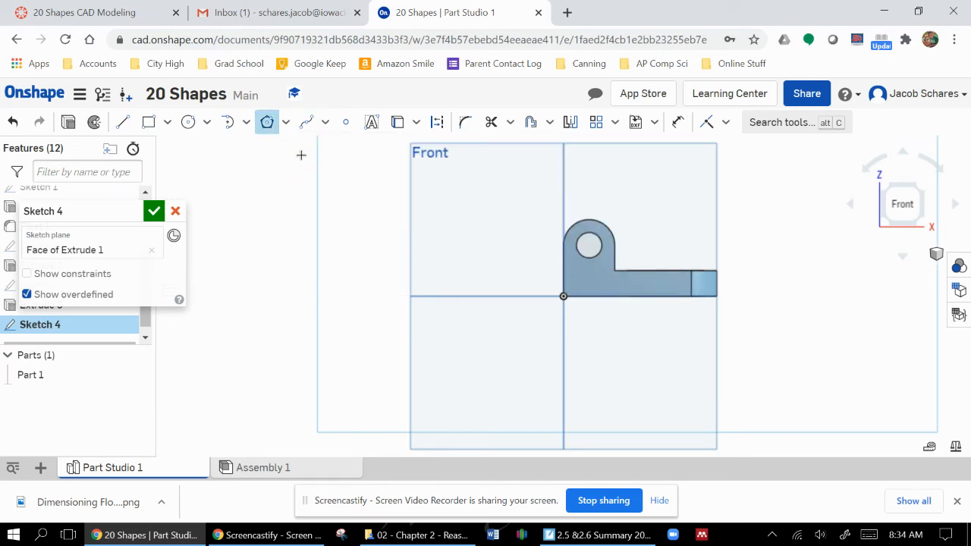
click(588, 278)
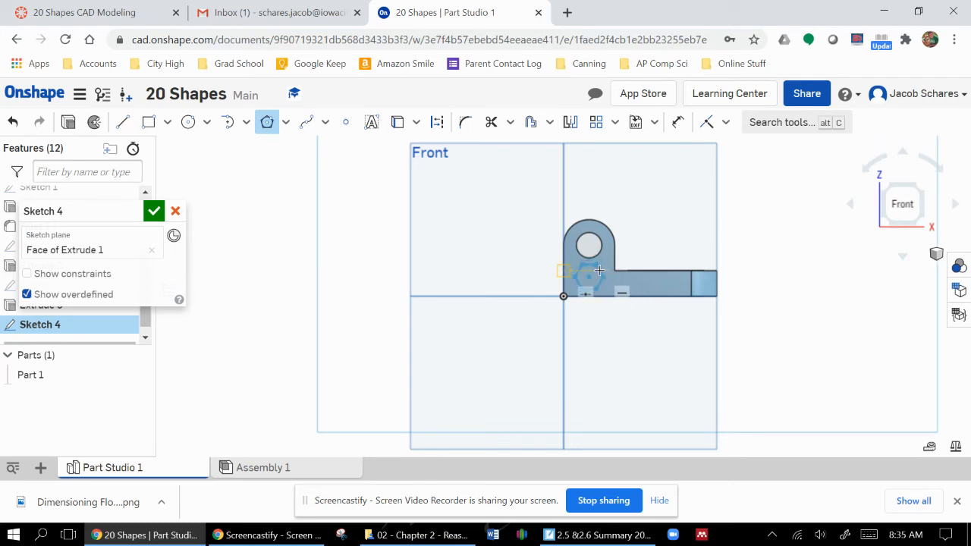
scroll(595, 277, down, 5)
scroll(608, 305, up, 10)
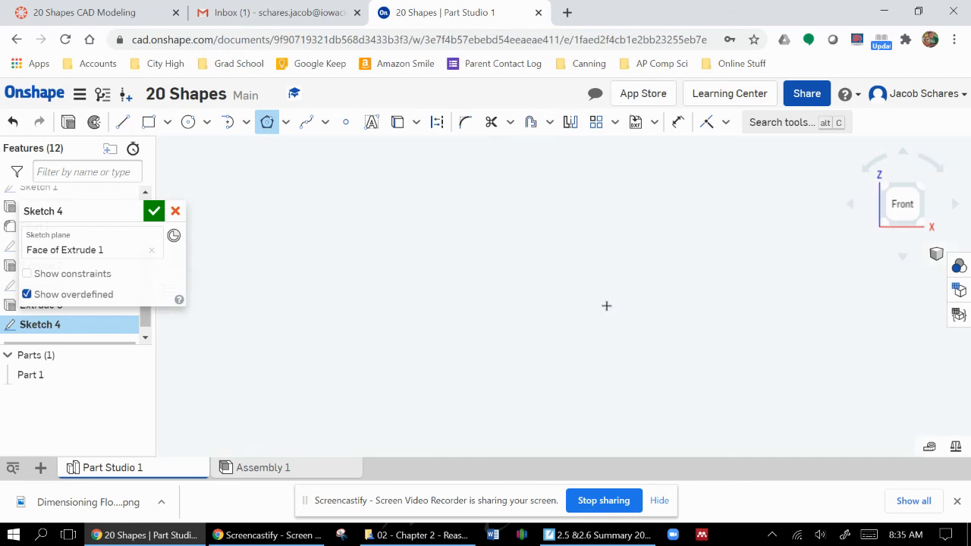
scroll(570, 276, down, 12)
scroll(564, 262, up, 3)
scroll(562, 260, up, 8)
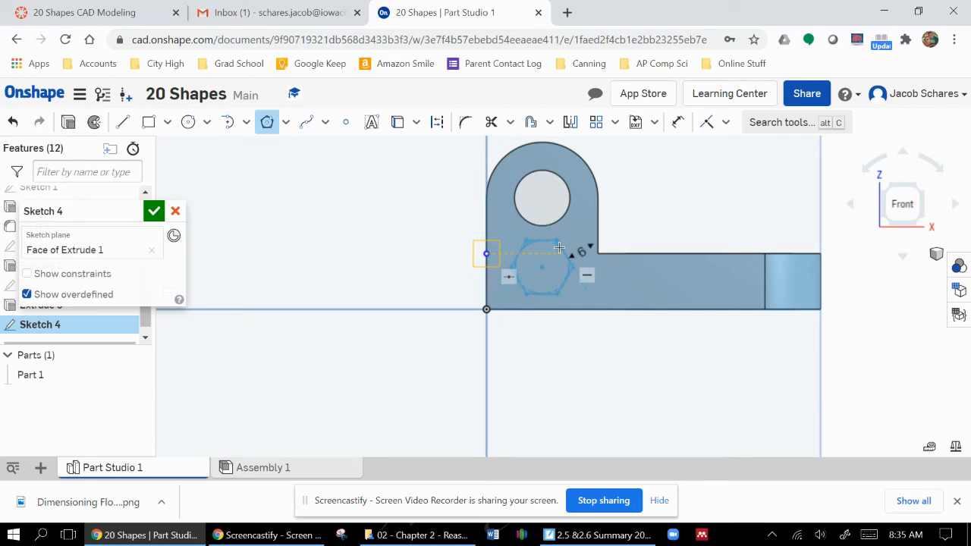
click(557, 244)
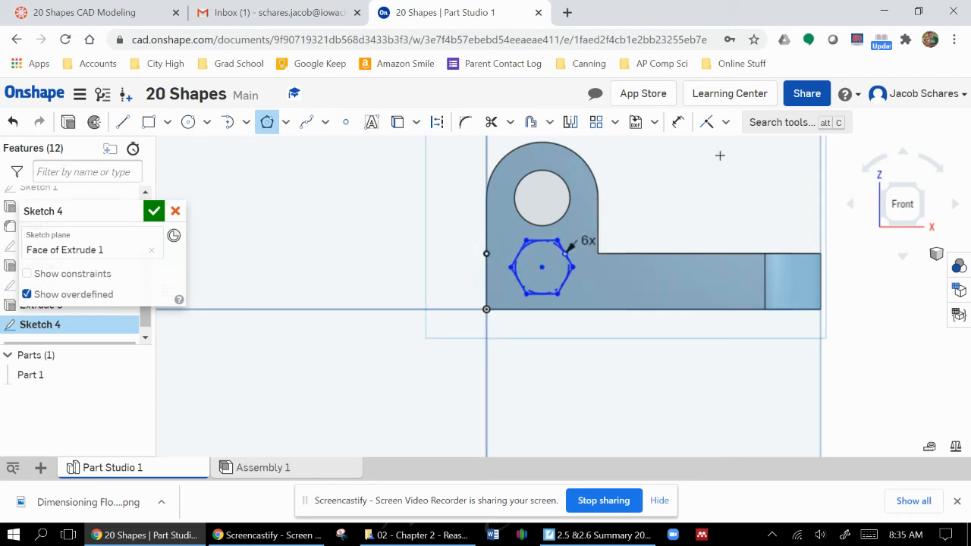
Dimension the construction circle of the hexagon below the hole to a 0.5 in diameter
click(678, 123)
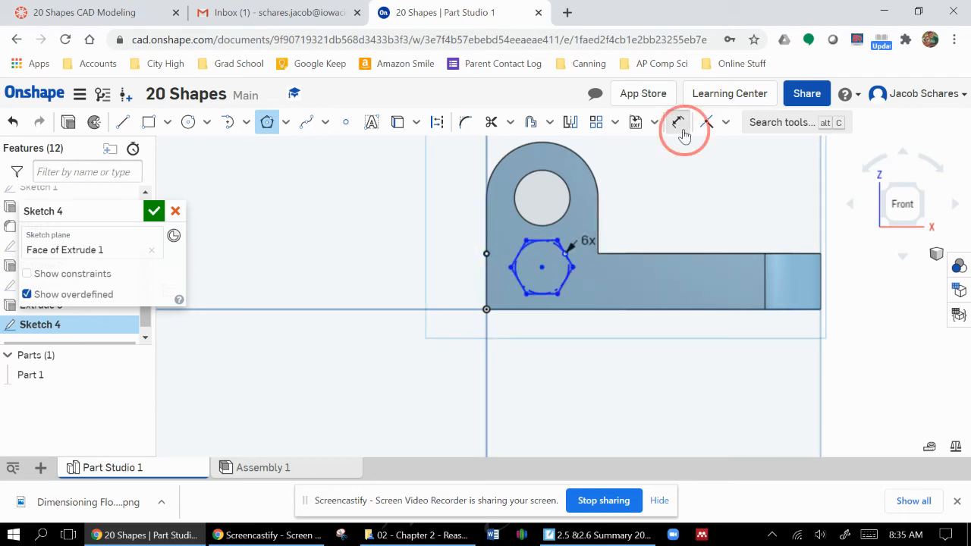
click(567, 272)
scroll(560, 261, down, 1)
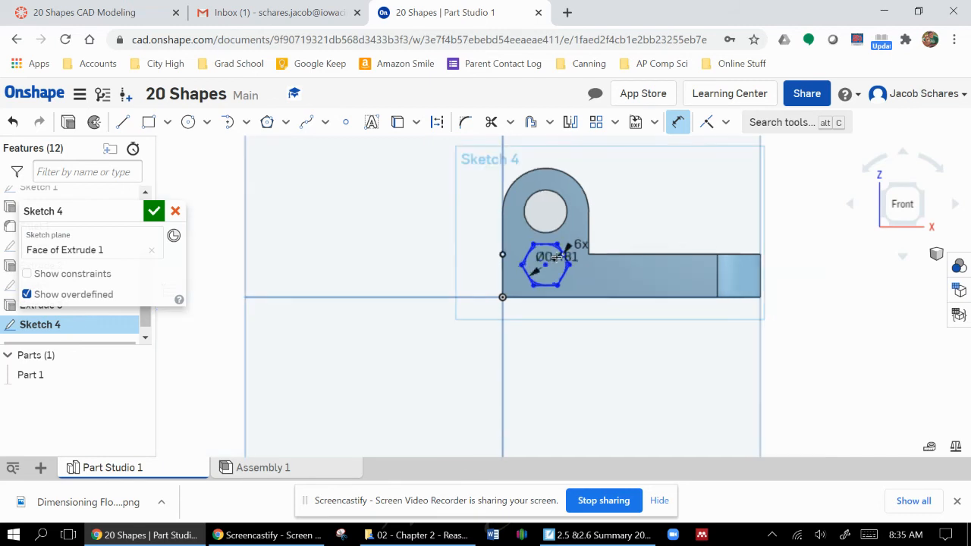
scroll(560, 261, up, 2)
scroll(566, 275, up, 2)
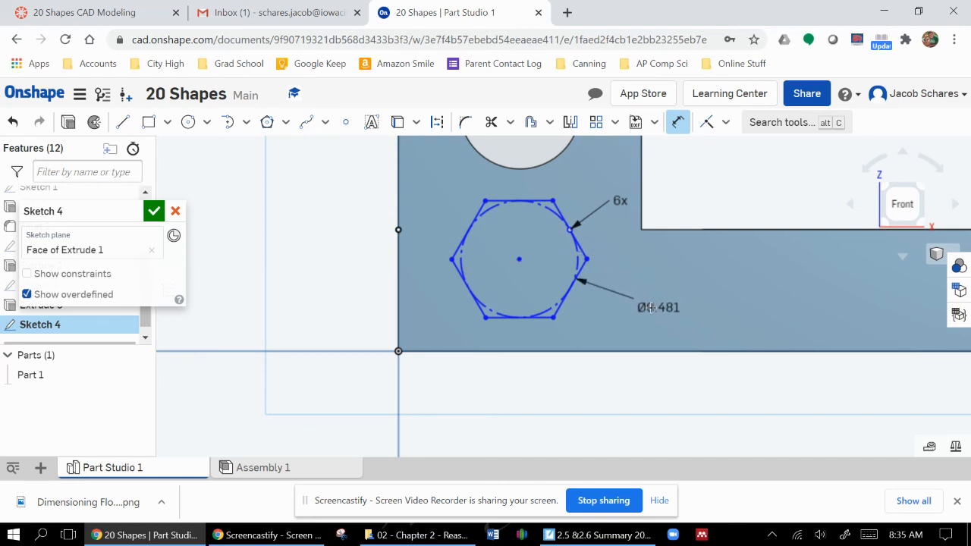
click(643, 308)
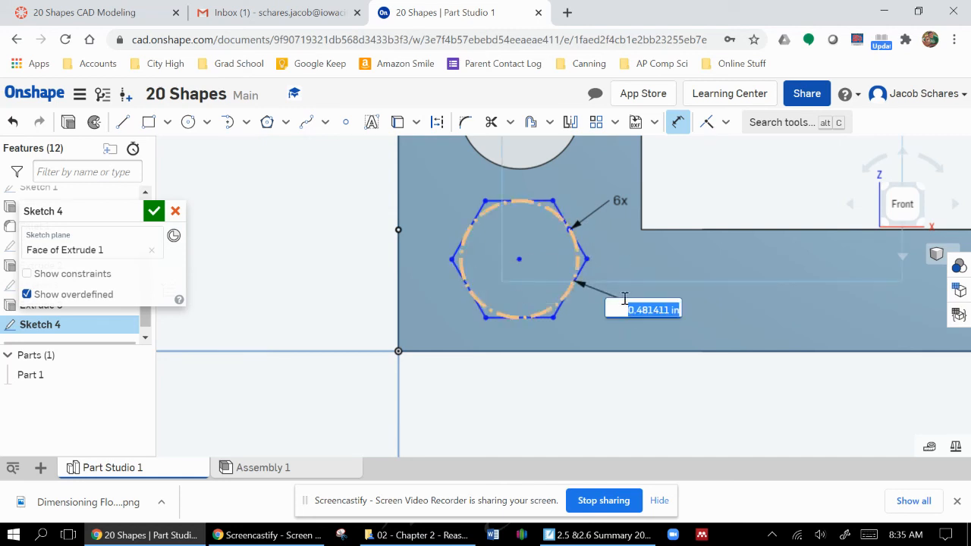
key(Return)
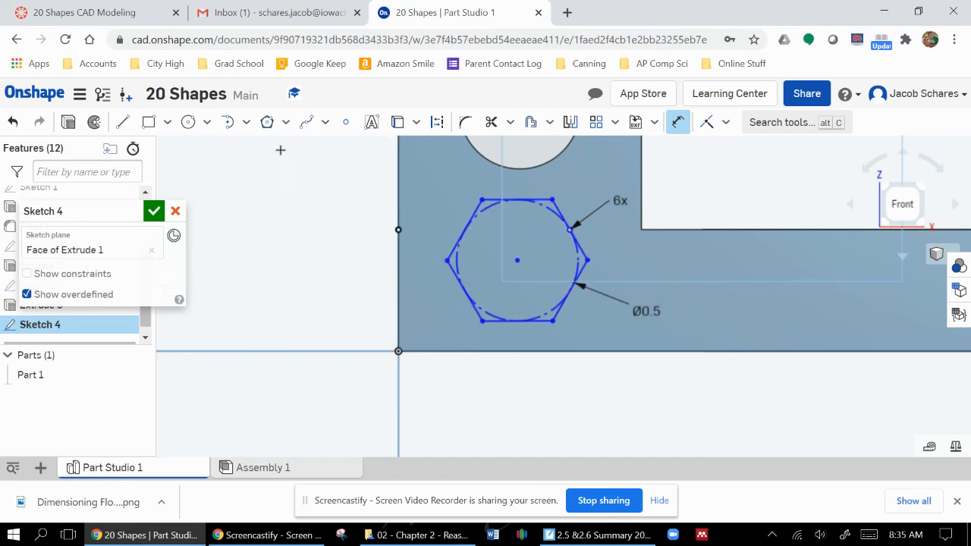
Draw a six-sided circumscribed polygon on the base's front face, beside the first hexagon
click(266, 122)
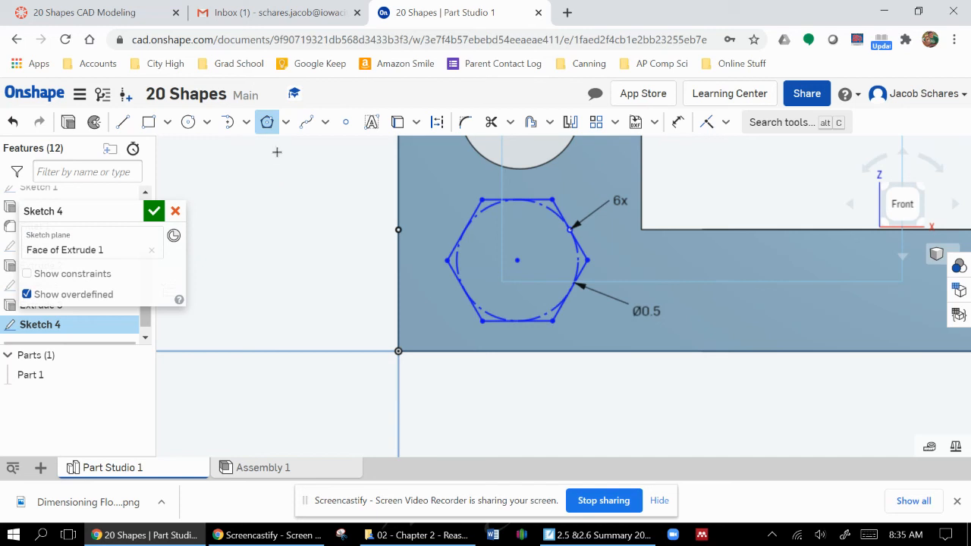
click(286, 122)
click(277, 178)
click(781, 314)
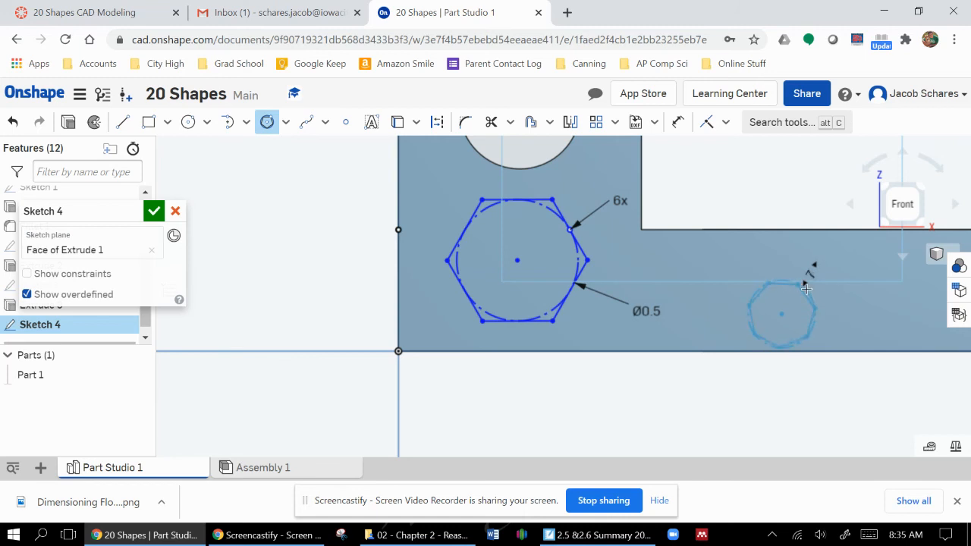
key(Down)
click(805, 287)
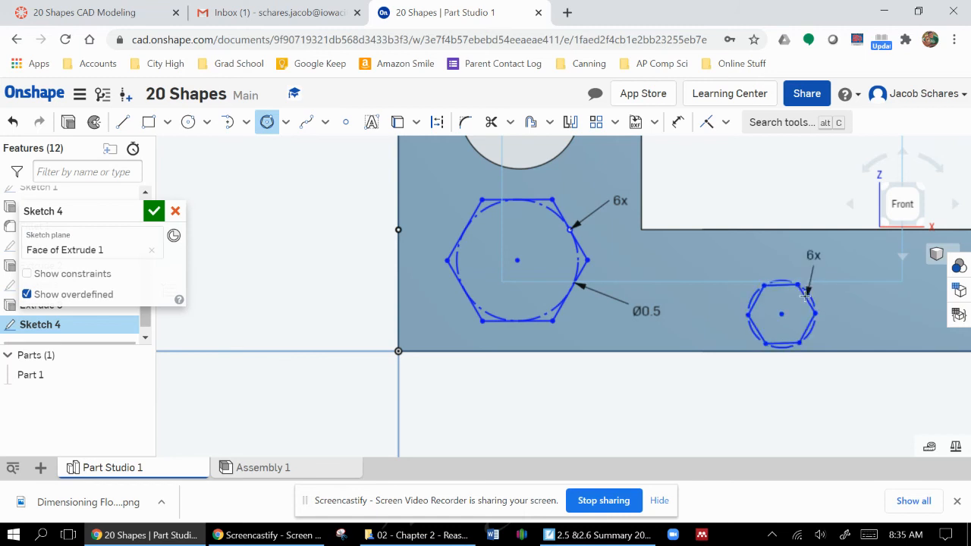
Dimension the second hexagon's construction circle to a 0.5 in diameter
click(678, 122)
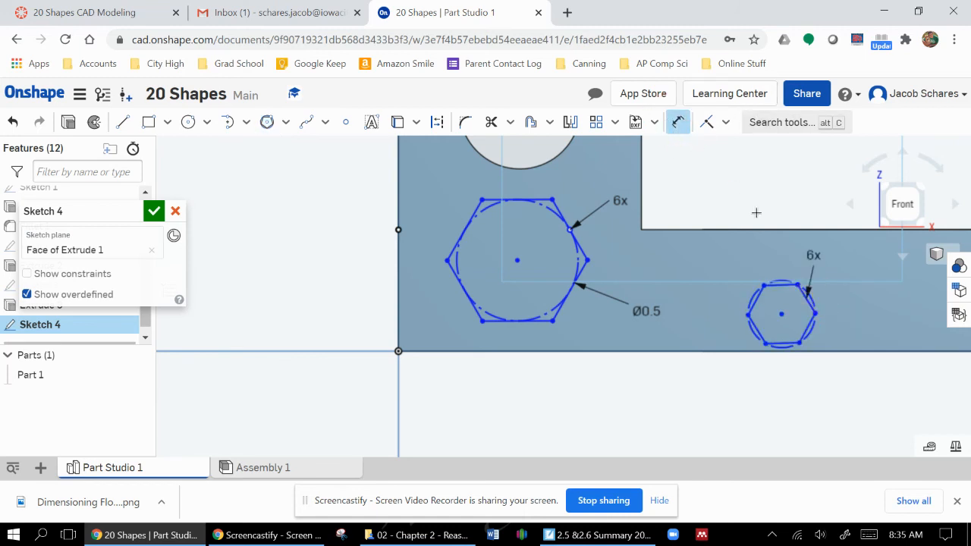
click(777, 279)
click(716, 266)
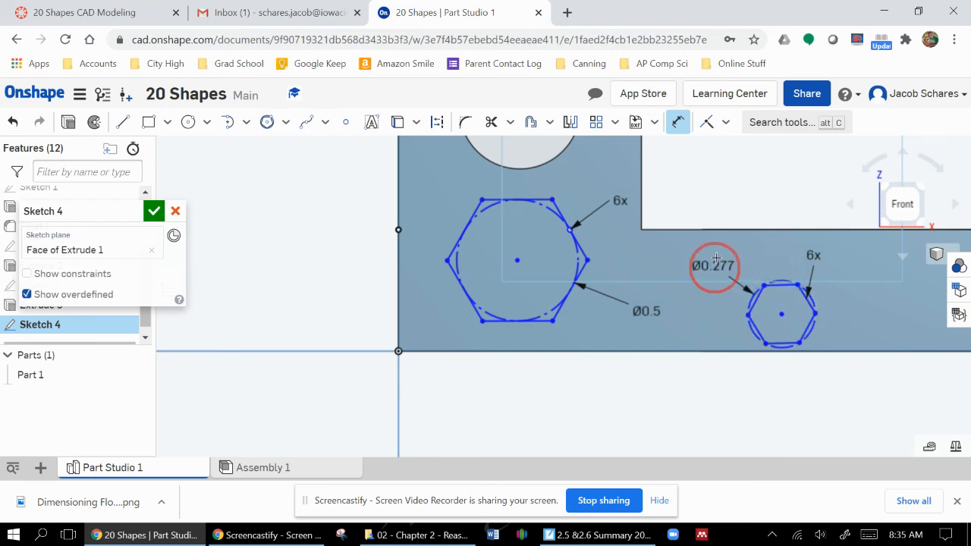
key(Return)
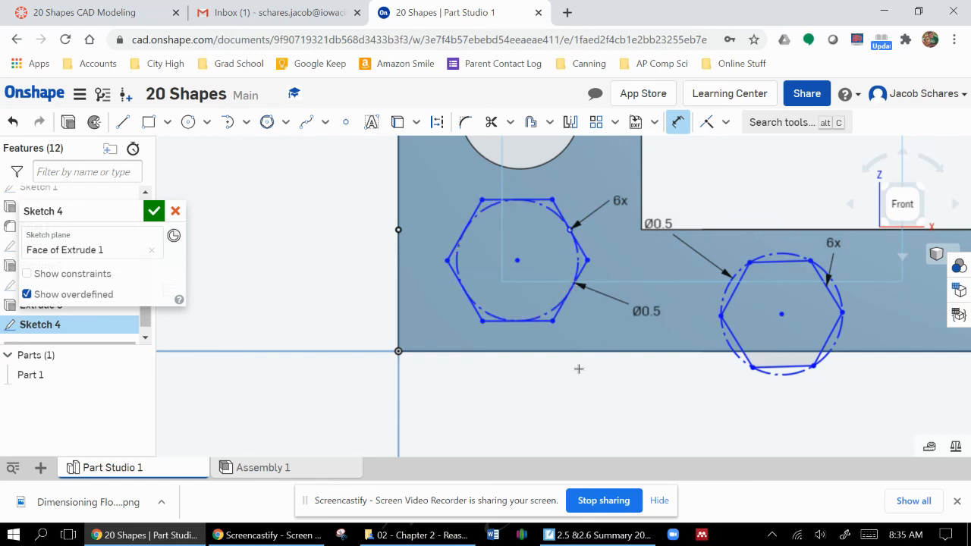
Discard the sketch containing the two hexagons
right_click(308, 277)
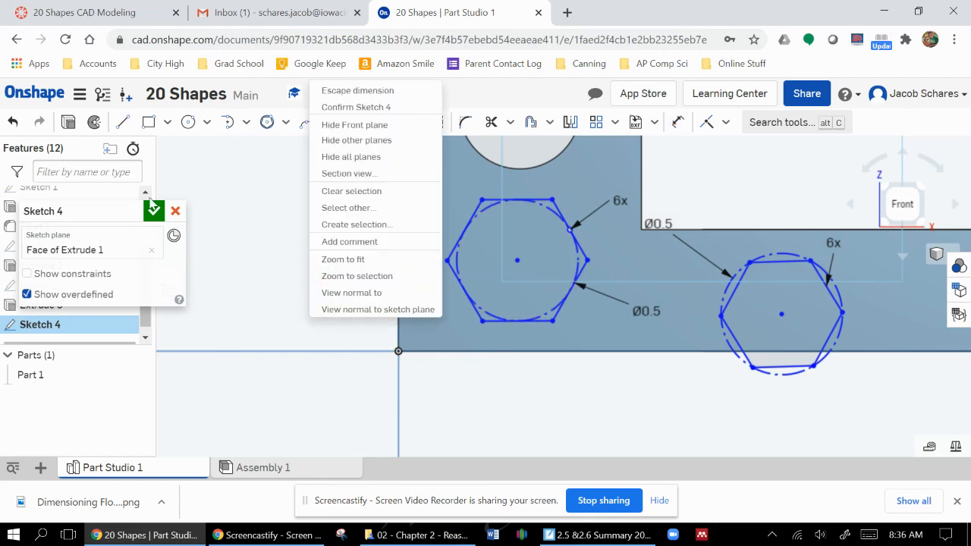
click(175, 213)
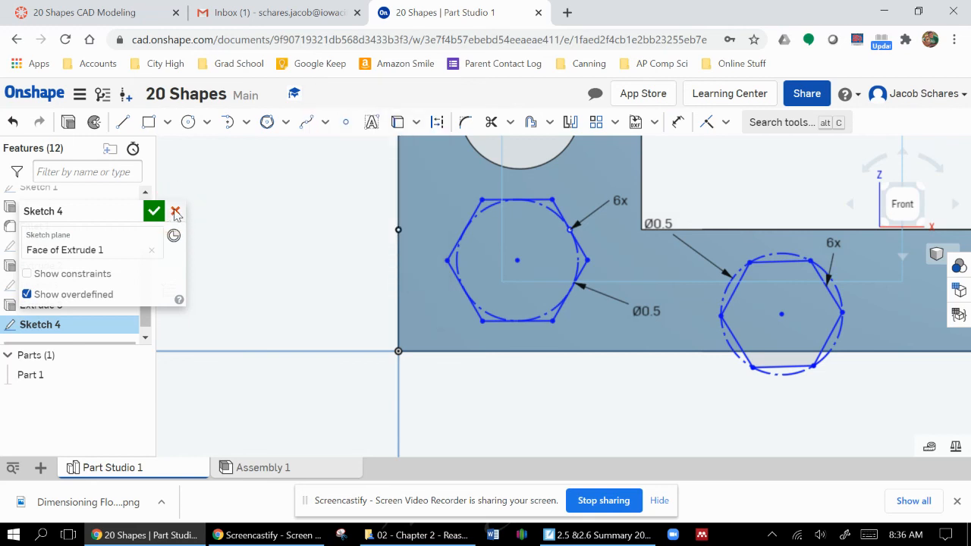
click(175, 213)
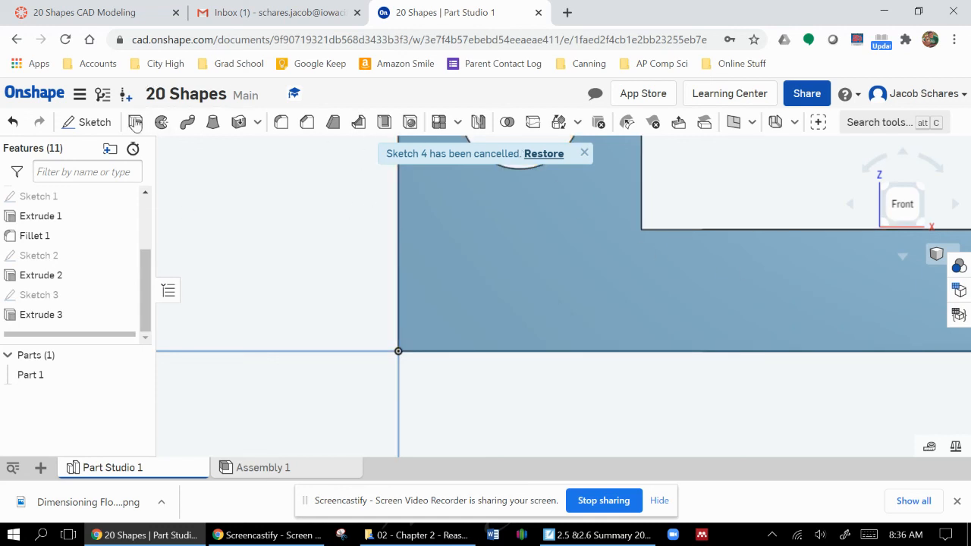
Start a new sketch in the part studio
click(94, 122)
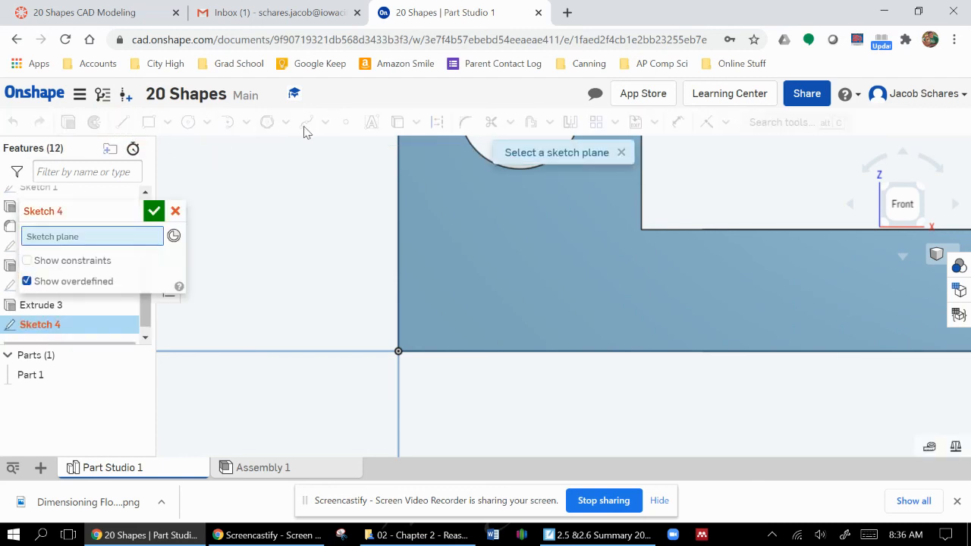